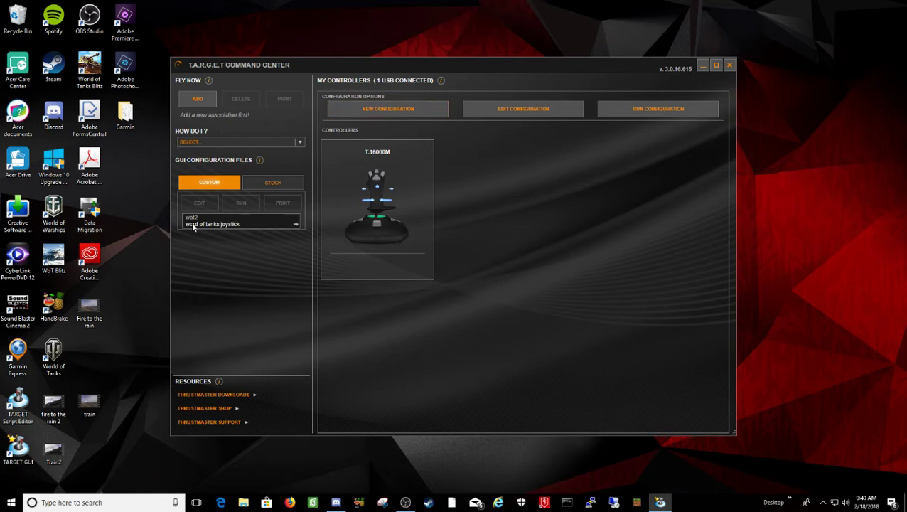
Create an advanced configuration named "test" and include the connected T16000M joystick in its profile.
click(369, 110)
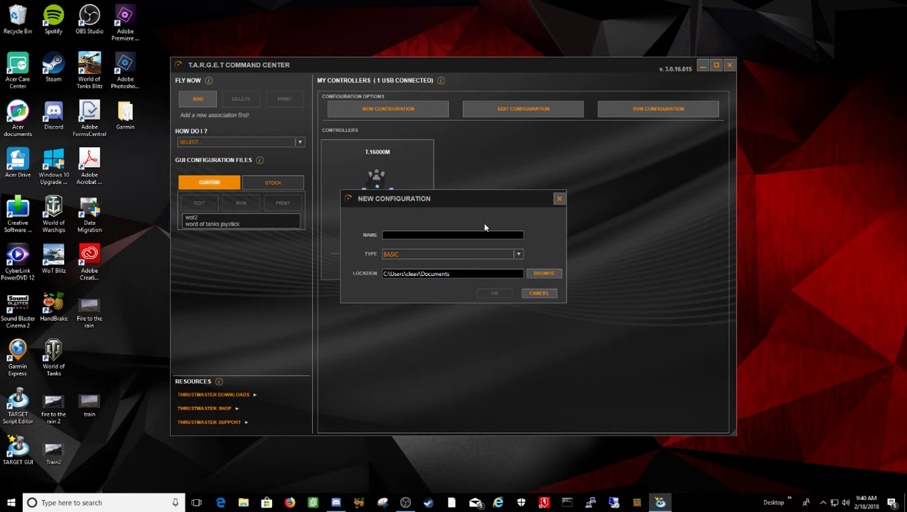
text(test)
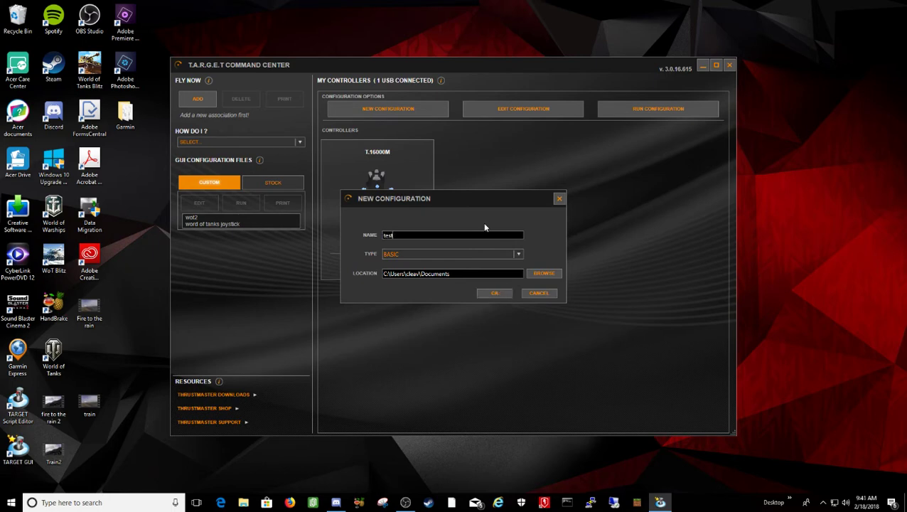
click(517, 253)
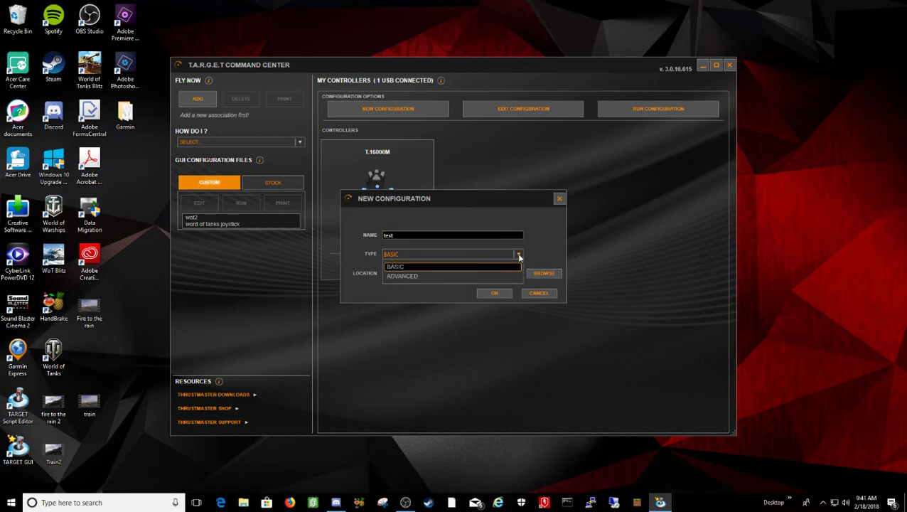
click(410, 274)
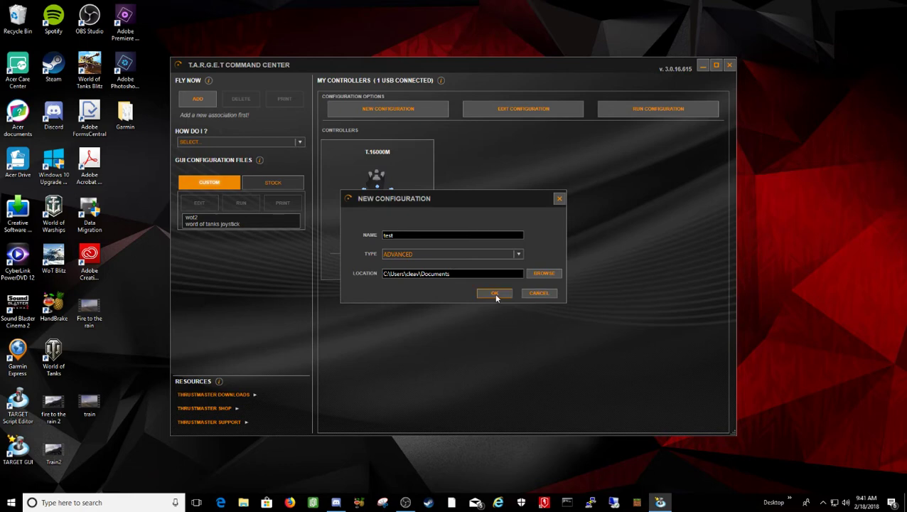
click(495, 294)
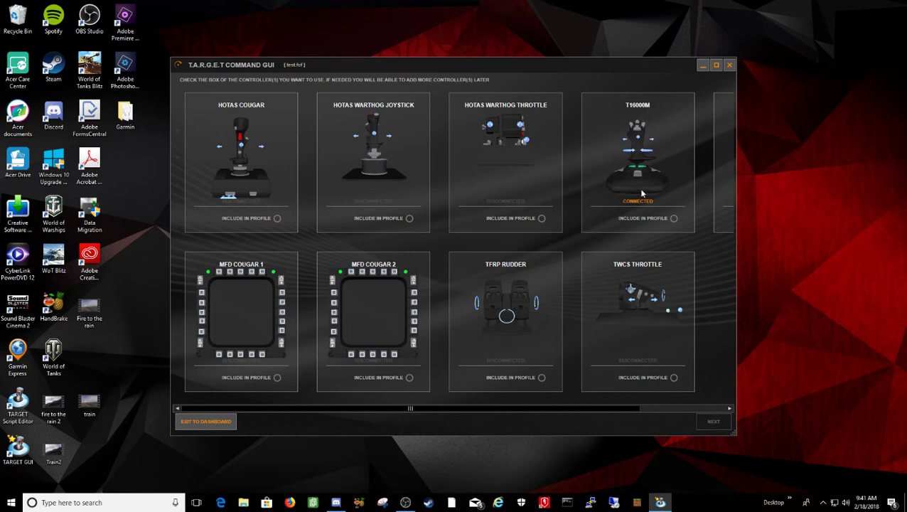
click(673, 220)
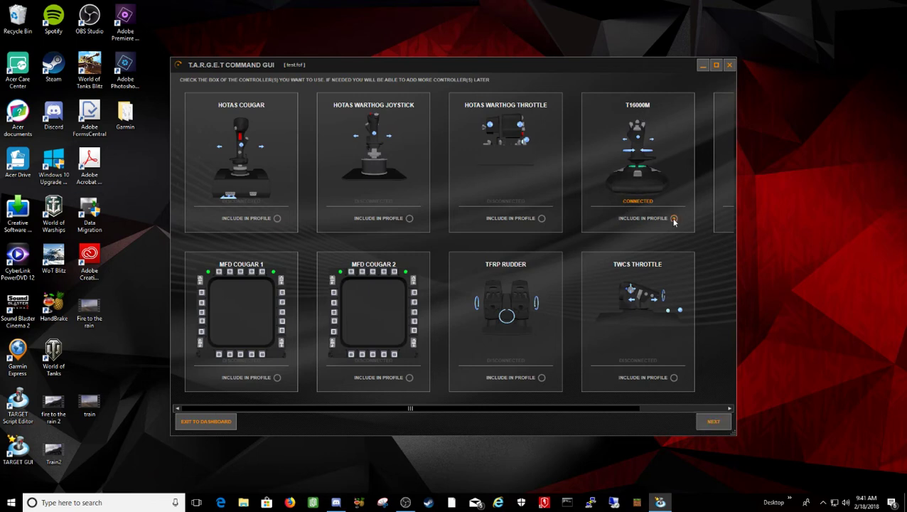
click(711, 422)
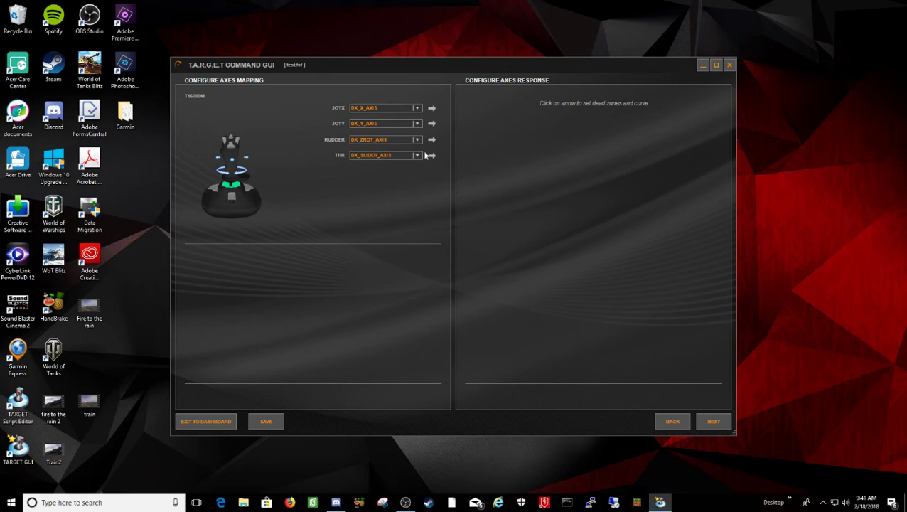
Set the JOYX axis response curve to 2 and continue to the event assignment page.
click(432, 108)
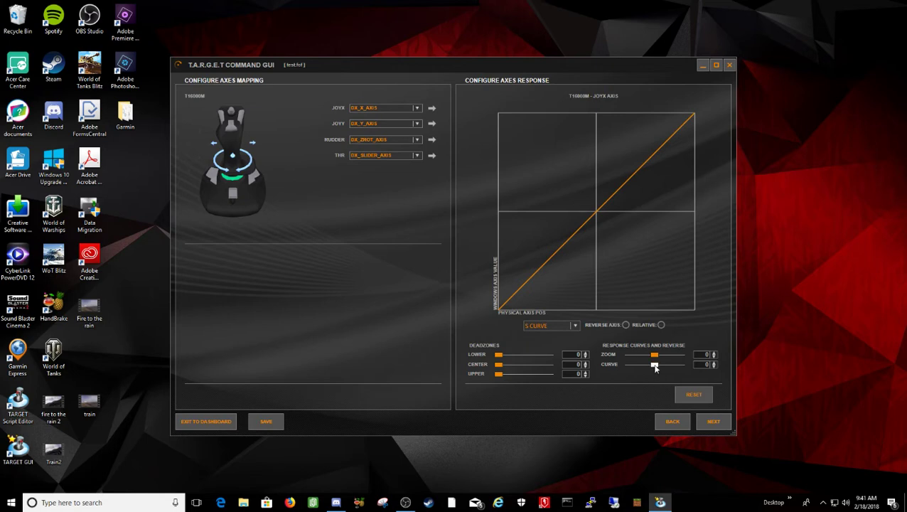
drag(655, 367, 656, 368)
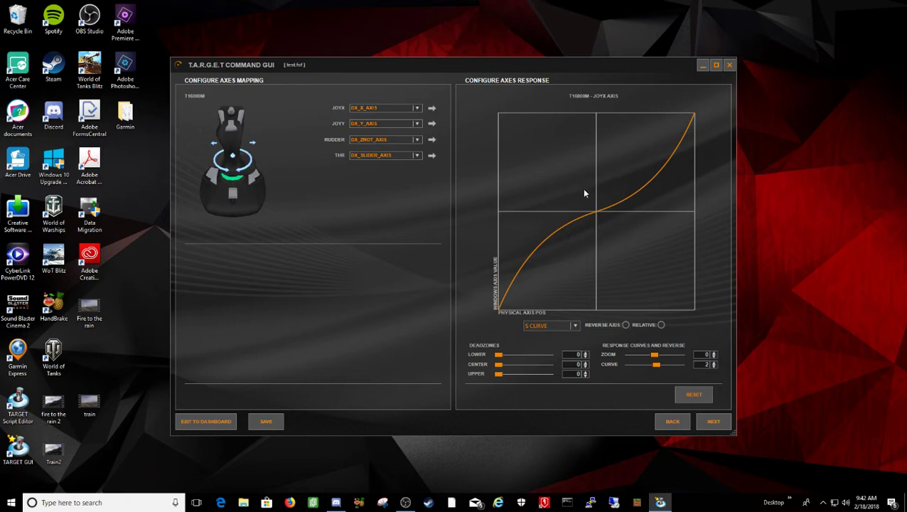
click(714, 422)
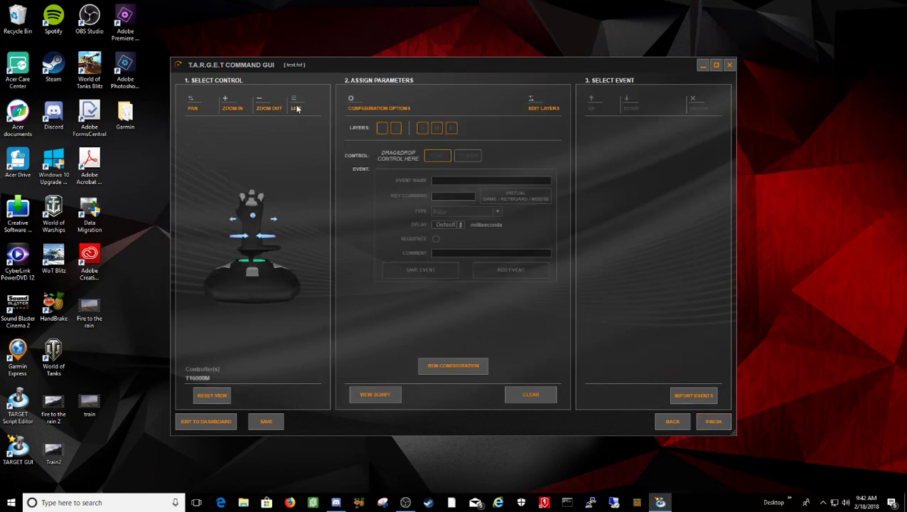
Select the JOYY axis, name its event "forward" and assign the up arrow (UARROW) as key command.
click(299, 106)
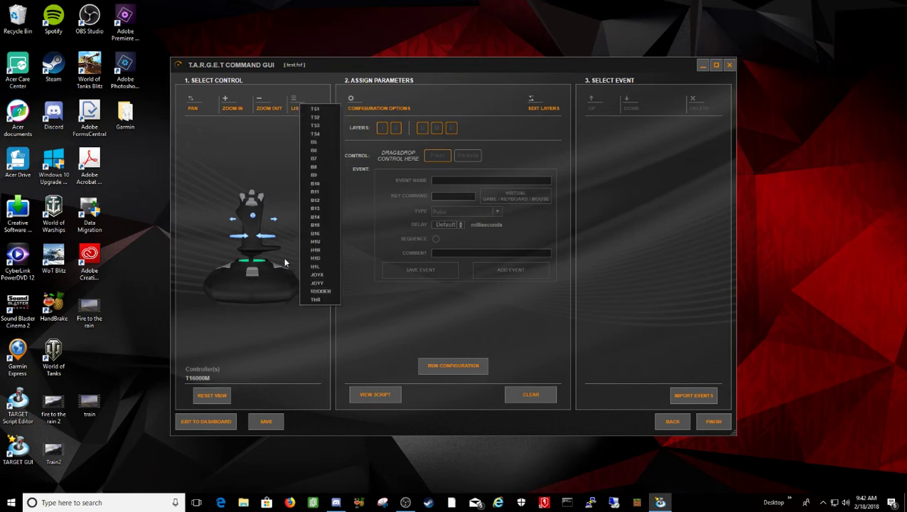
mouse_move(313, 280)
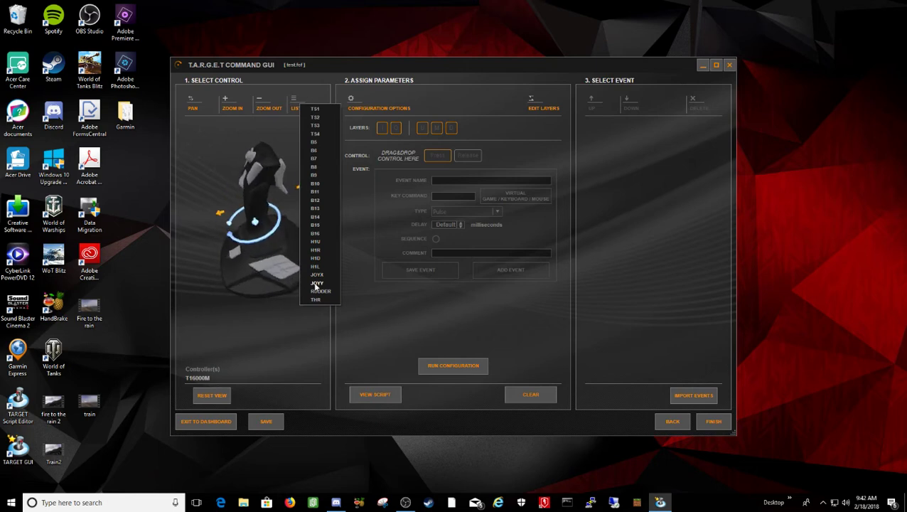
click(315, 283)
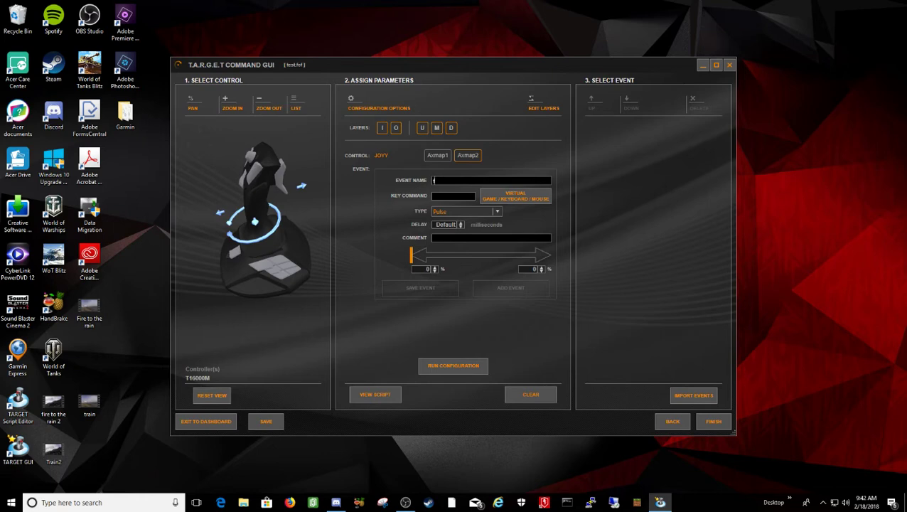
text(forward)
click(503, 201)
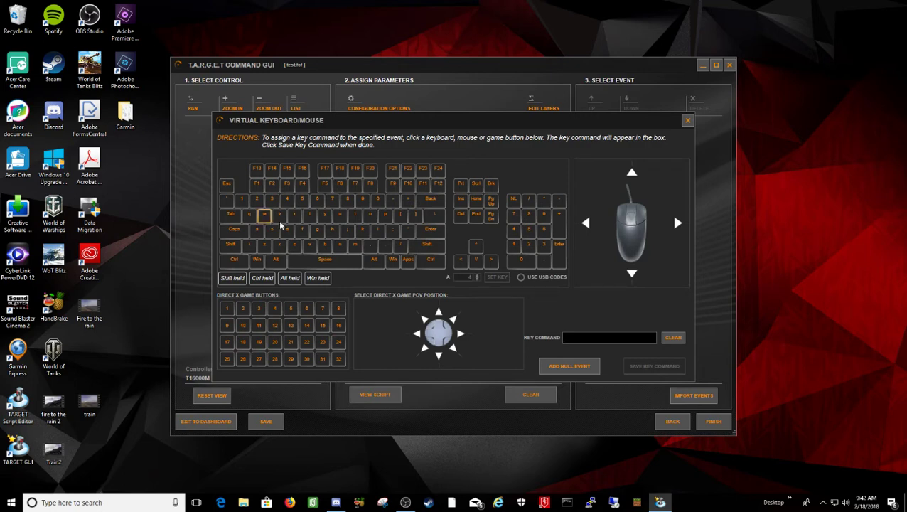
click(475, 247)
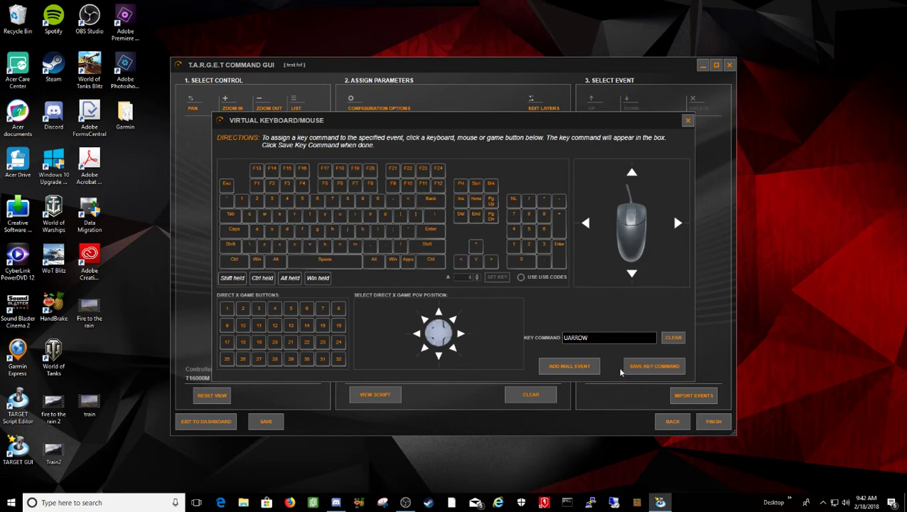
click(644, 368)
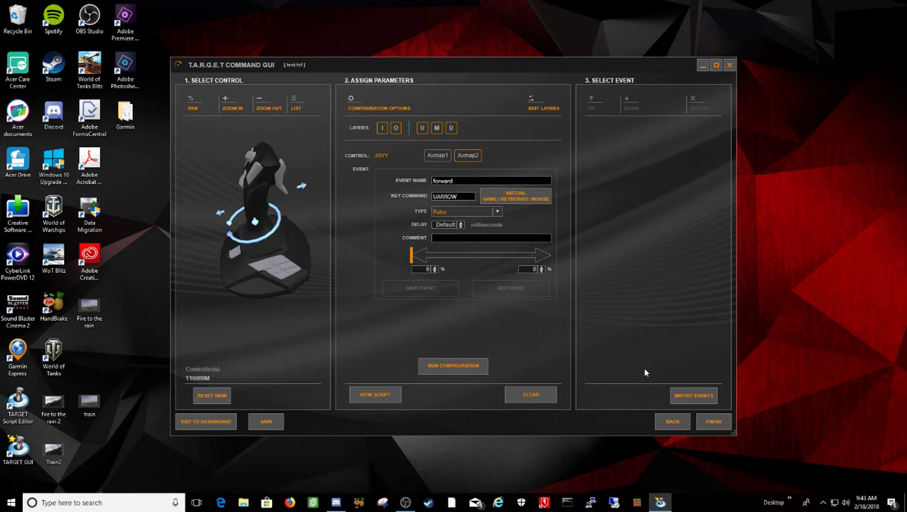
Add the forward event as type Press over the 0 to 45% range of the JOYY axis.
click(497, 212)
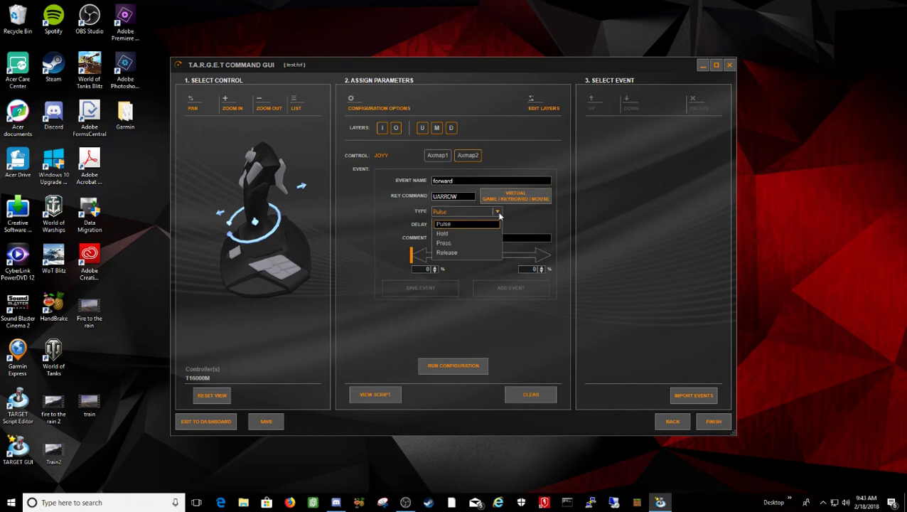
click(441, 244)
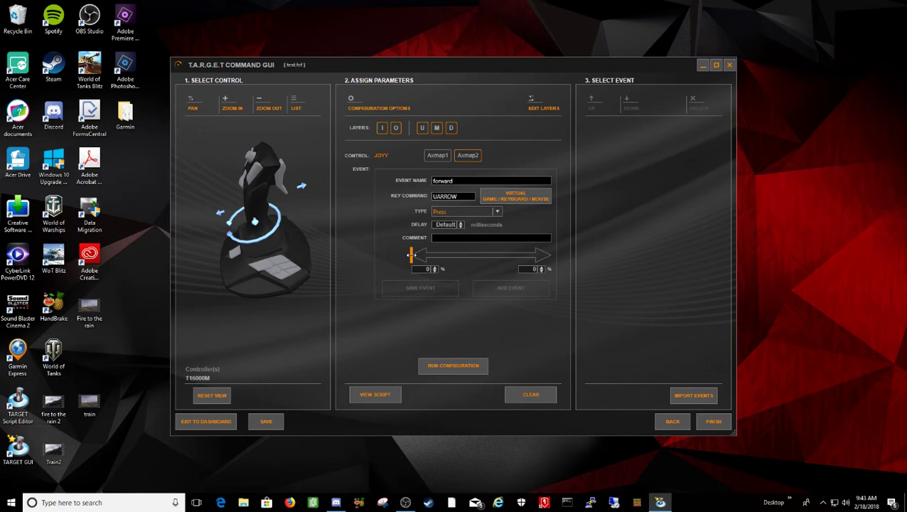
drag(410, 254, 474, 254)
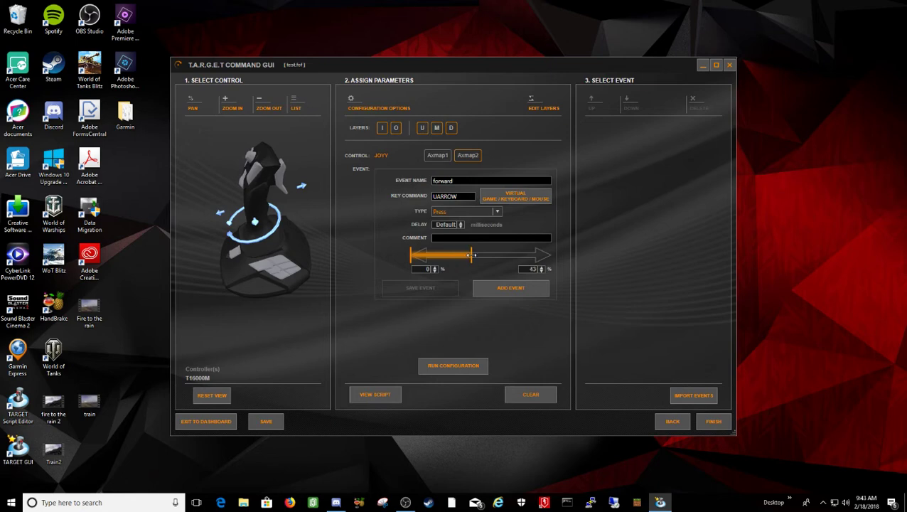
drag(474, 254, 476, 255)
click(503, 289)
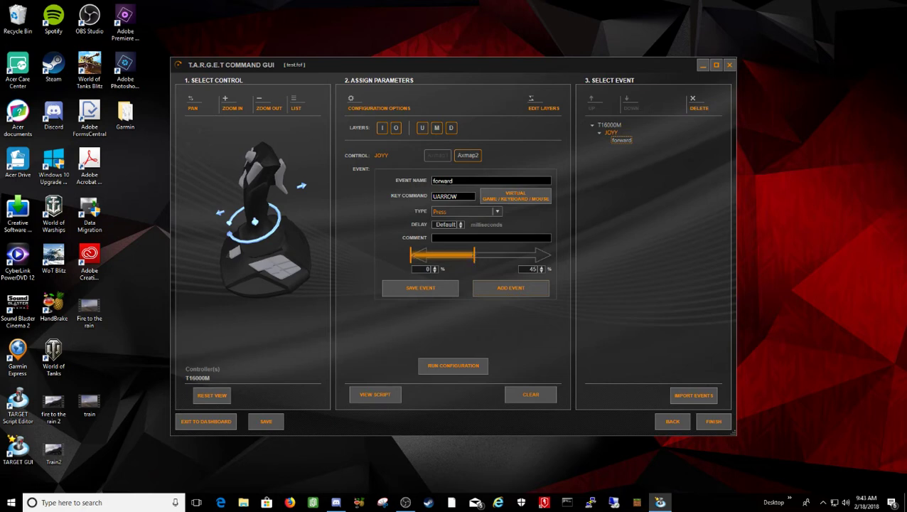
Add a second forward event of type Release covering the 45 to 55% range of the JOYY axis.
click(498, 213)
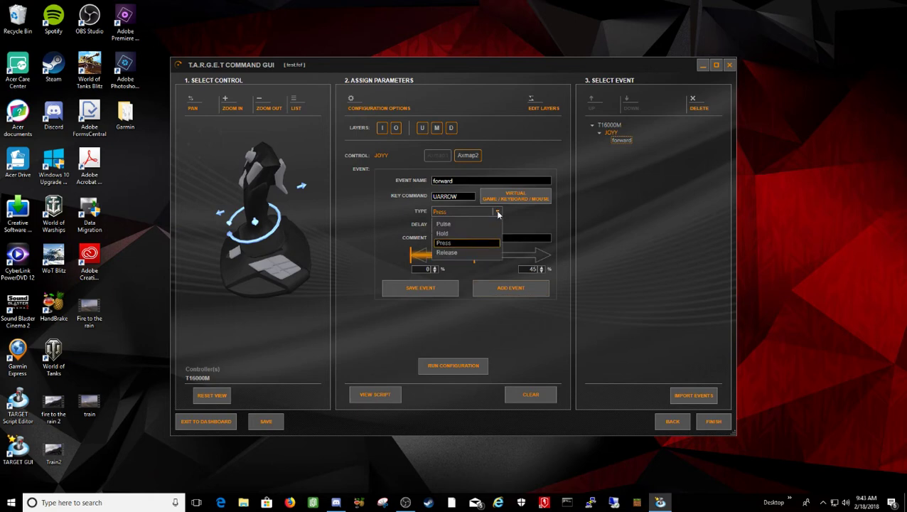
click(443, 254)
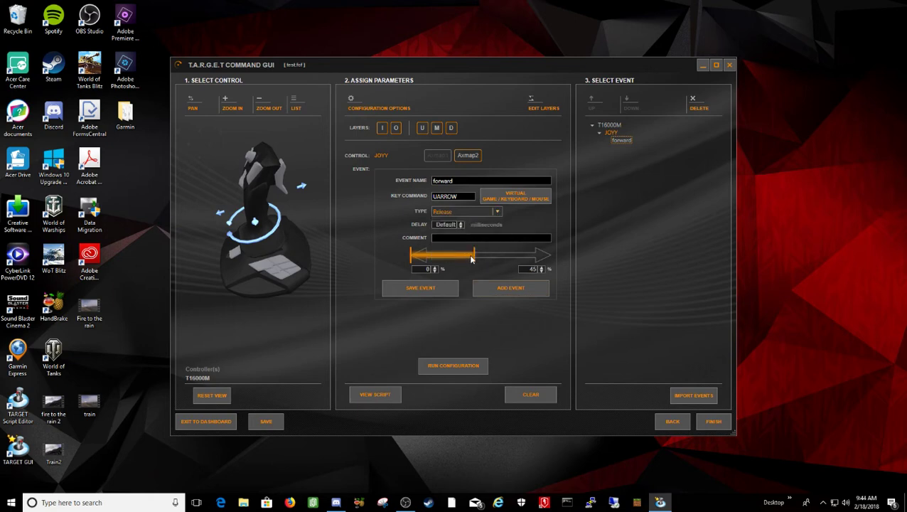
drag(474, 255, 488, 257)
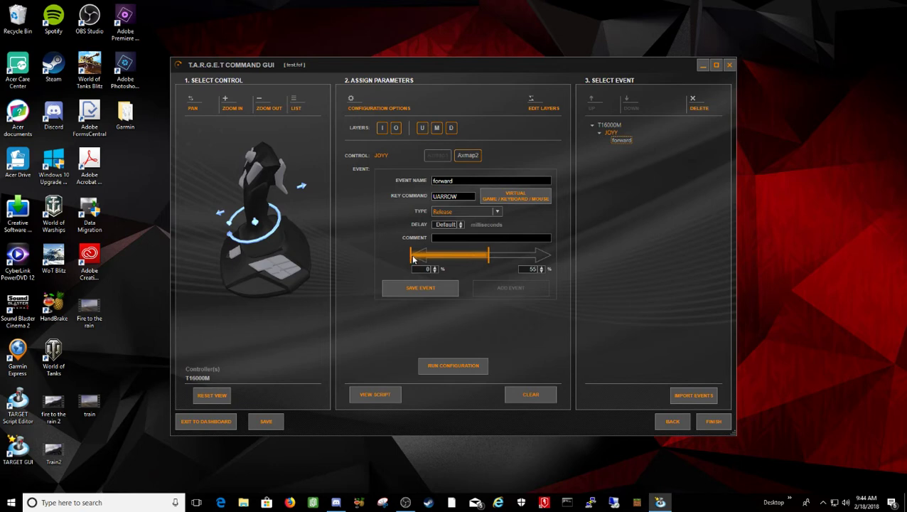
drag(413, 259, 476, 256)
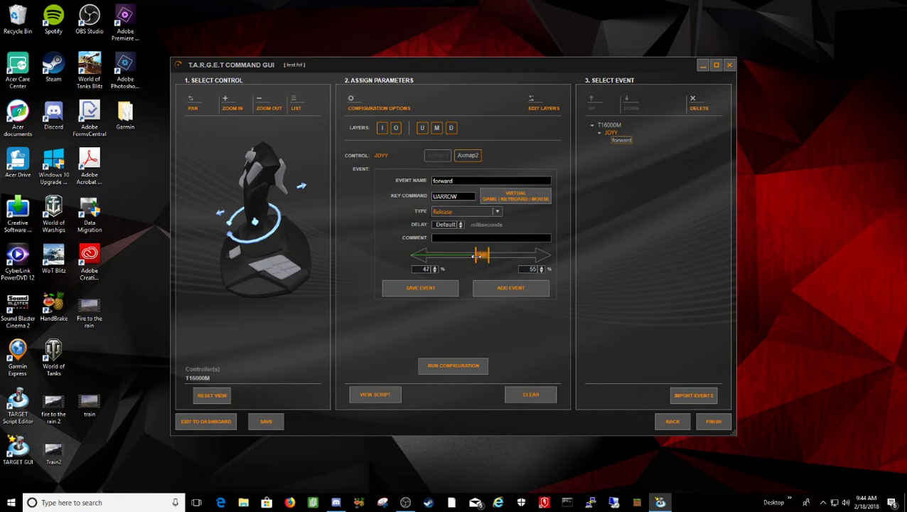
click(434, 271)
click(434, 271)
click(500, 292)
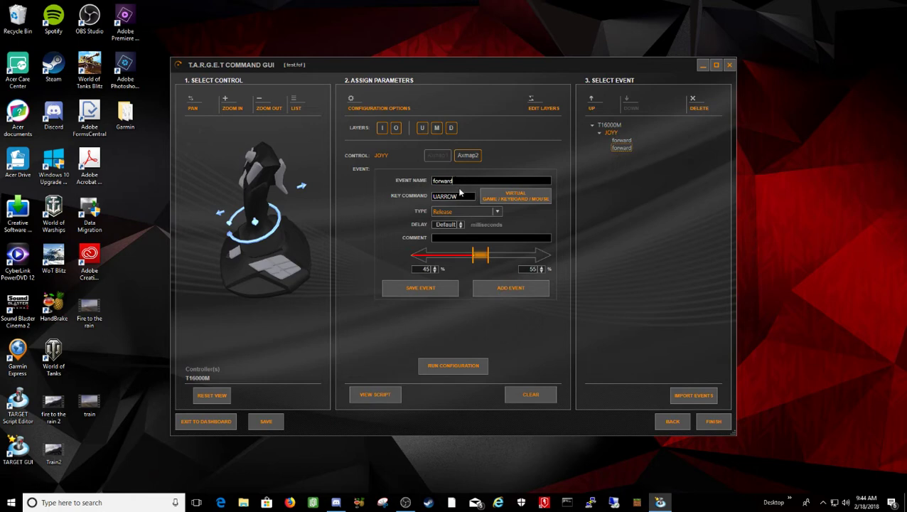
Change the event name to "backwards" and assign the down arrow (DARROW) as its key command.
key(BackSpace)
key(BackSpace)
key(BackSpace)
key(BackSpace)
key(BackSpace)
key(BackSpace)
key(BackSpace)
text(backwards)
click(516, 196)
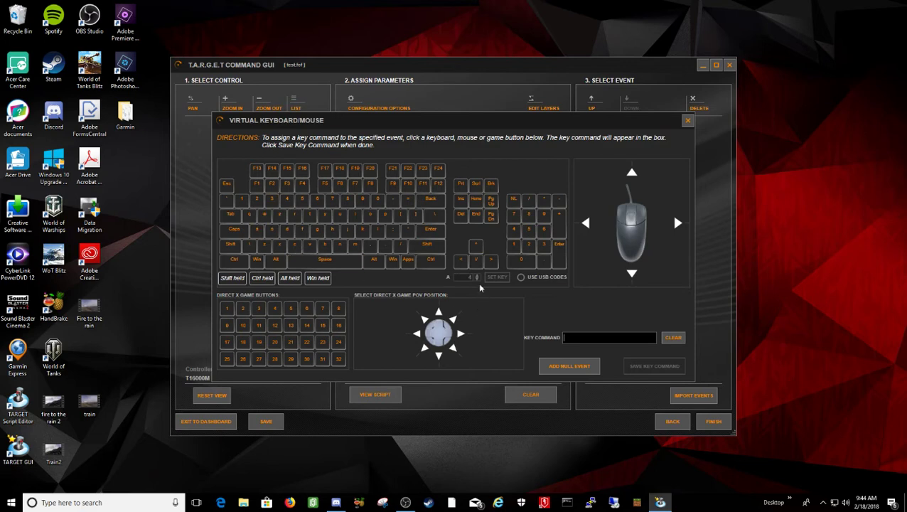
click(475, 258)
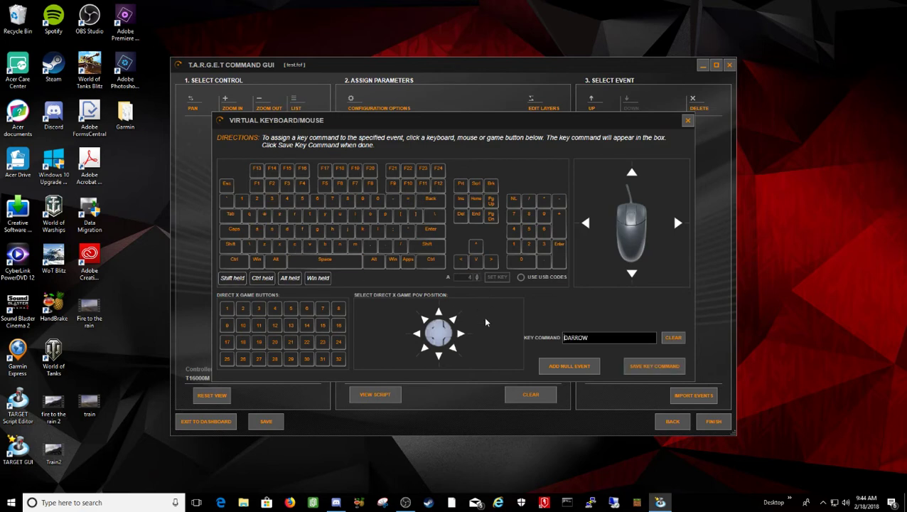
click(645, 367)
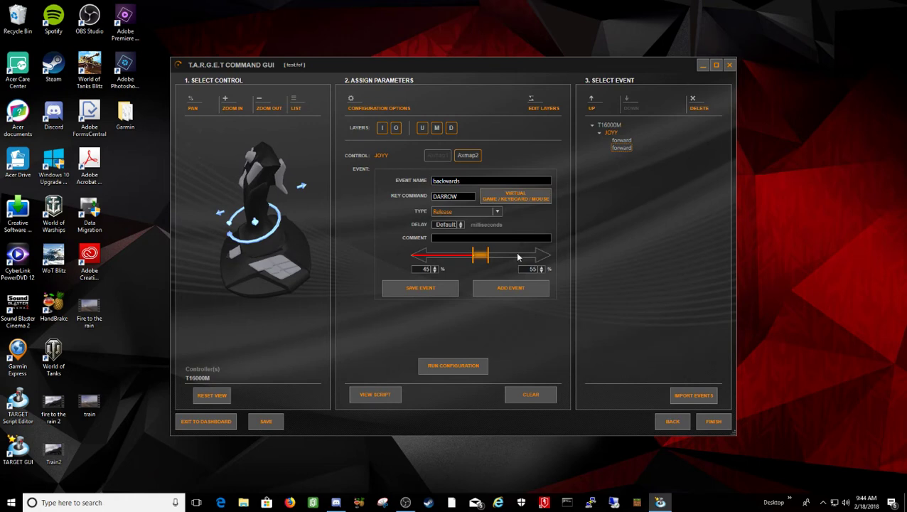
Add the backwards event as type Press over the 55 to 100% range of the JOYY axis.
drag(489, 258, 567, 253)
mouse_move(473, 256)
mouse_down()
mouse_move(512, 254)
mouse_move(490, 254)
mouse_up()
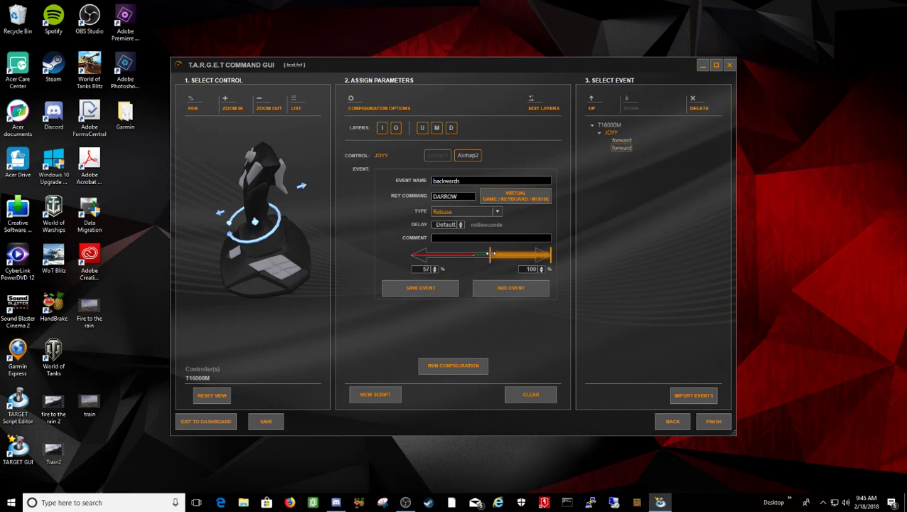
click(435, 271)
click(435, 272)
click(498, 212)
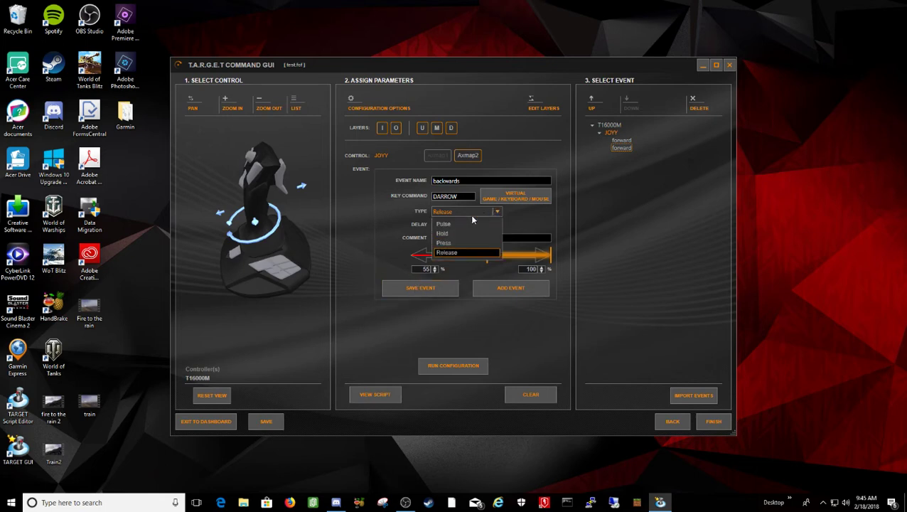
click(441, 244)
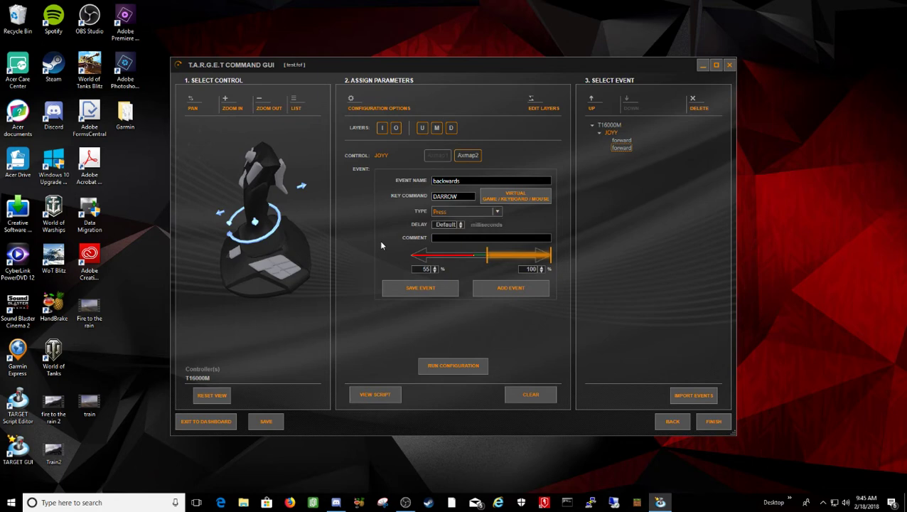
click(493, 292)
Add a second backwards event of type Release covering the 45 to 55% range of the JOYY axis.
click(497, 212)
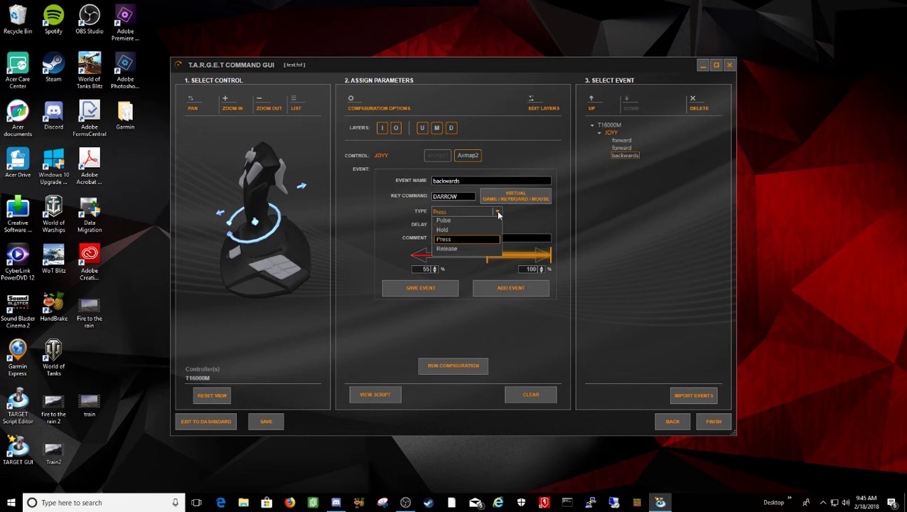
click(445, 252)
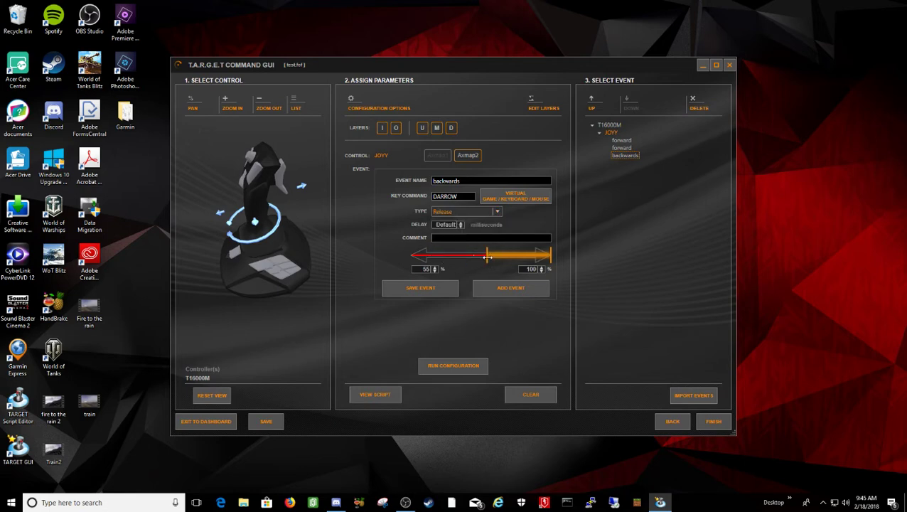
drag(484, 257, 473, 257)
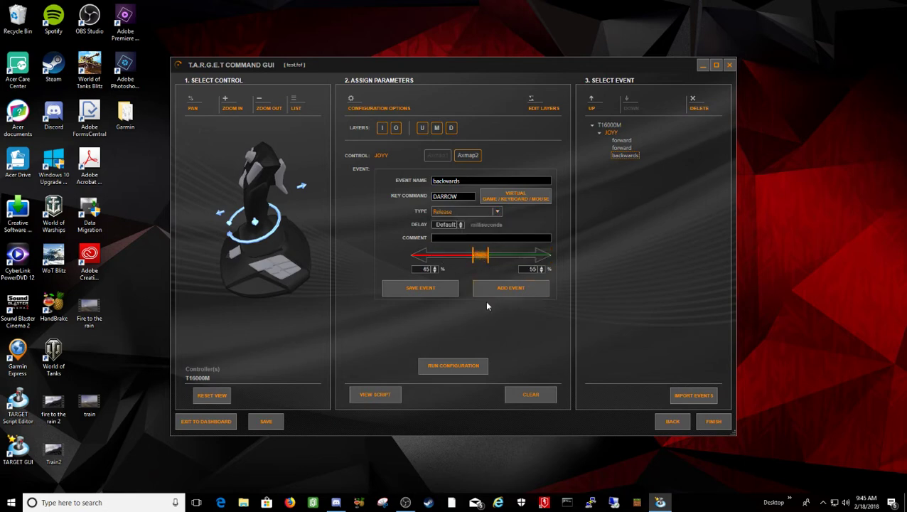
click(507, 288)
click(296, 106)
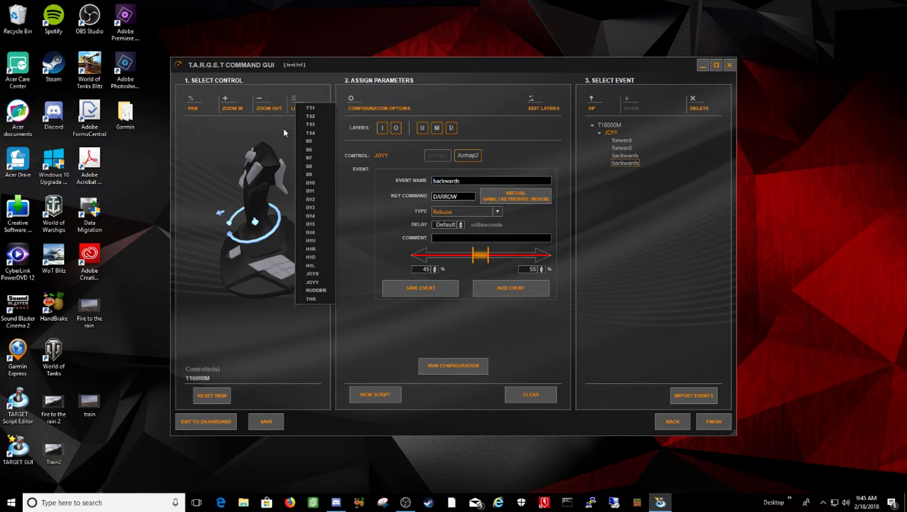
click(293, 102)
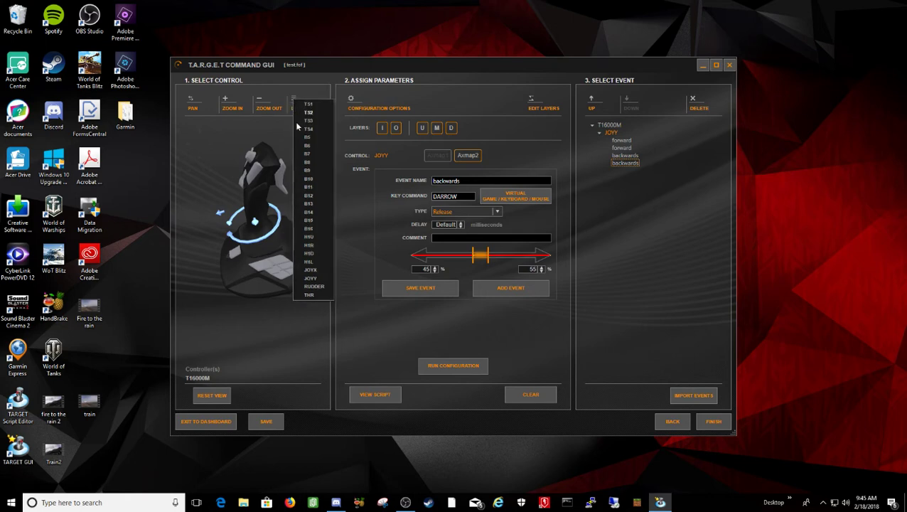
click(310, 278)
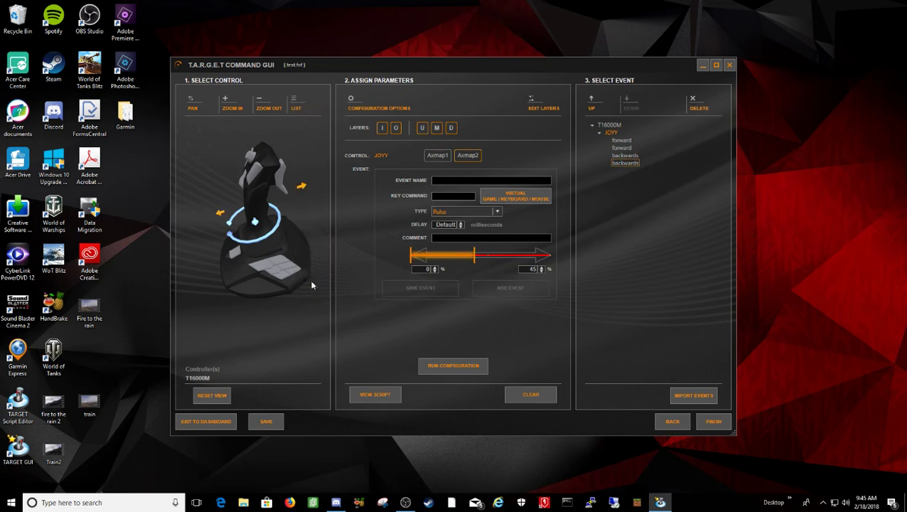
click(294, 103)
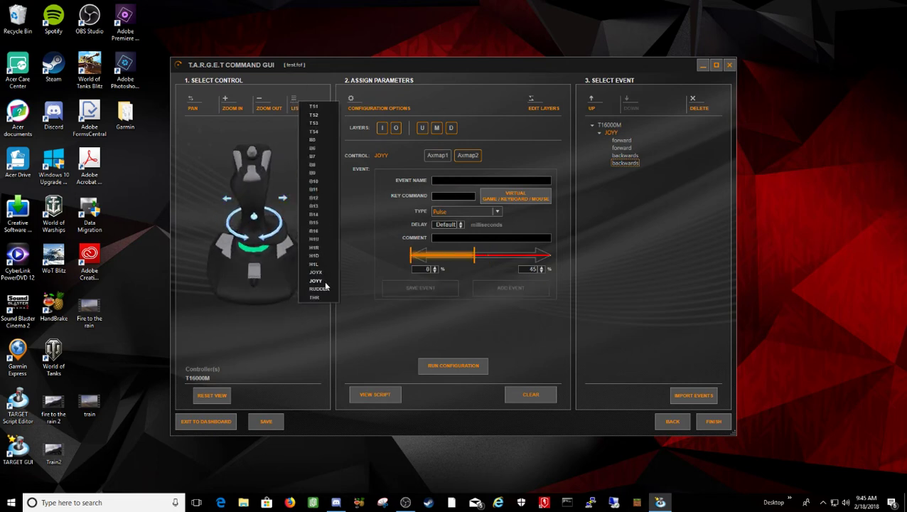
click(360, 311)
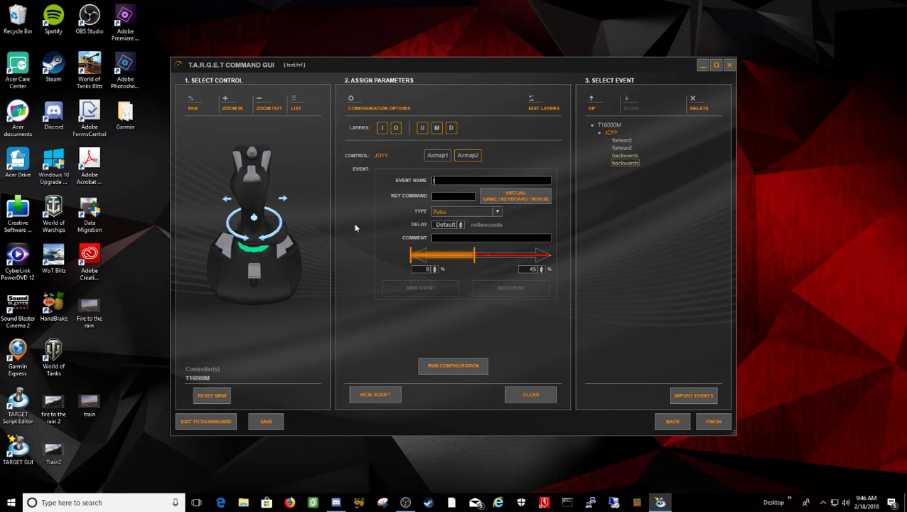
text(left)
click(503, 198)
click(461, 259)
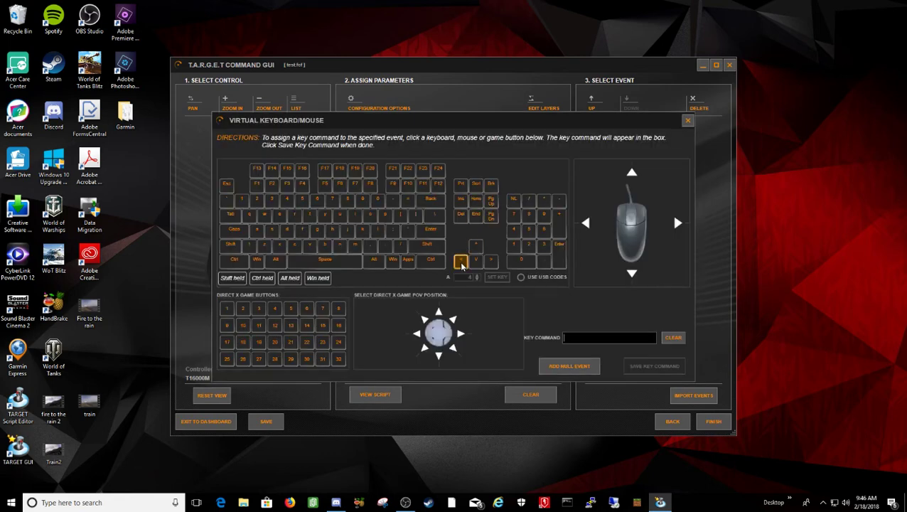
click(679, 342)
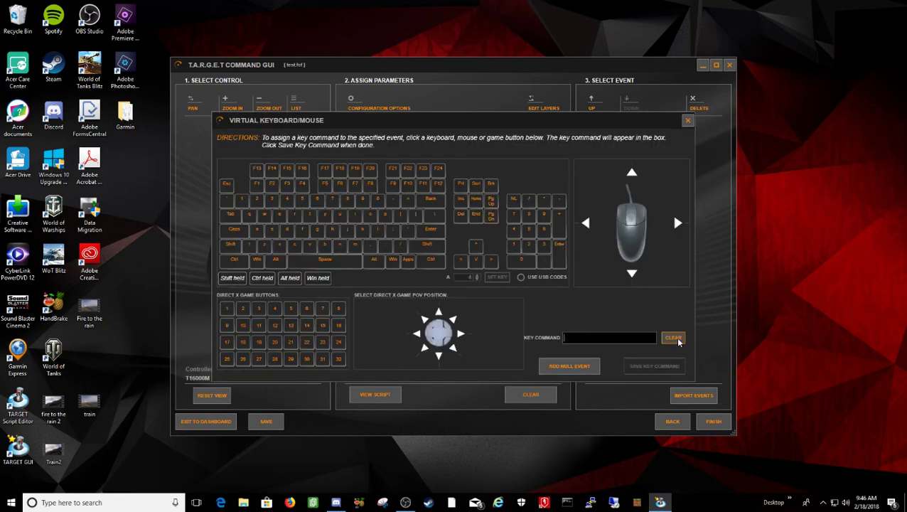
click(460, 260)
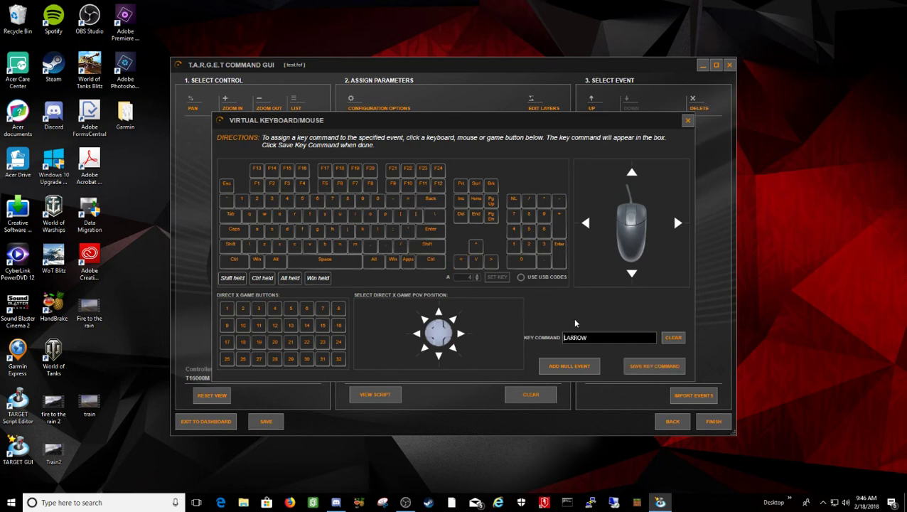
click(652, 366)
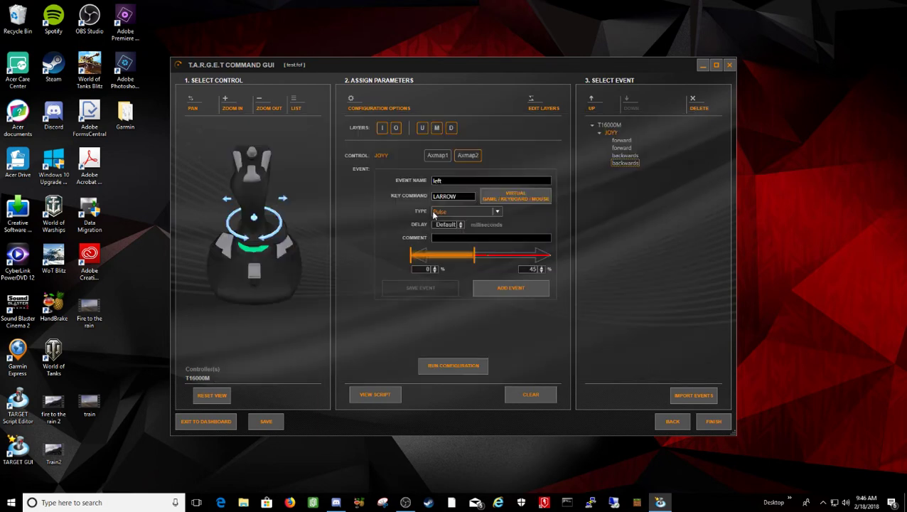
click(497, 212)
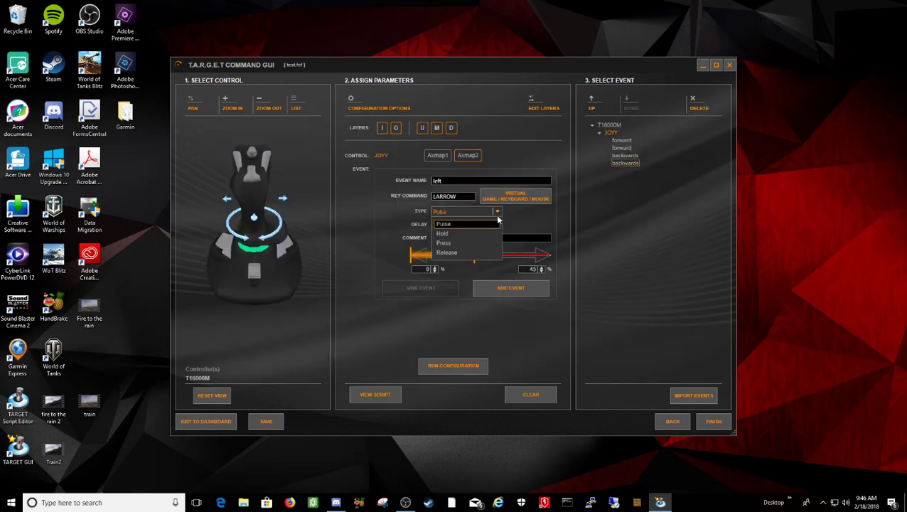
click(444, 244)
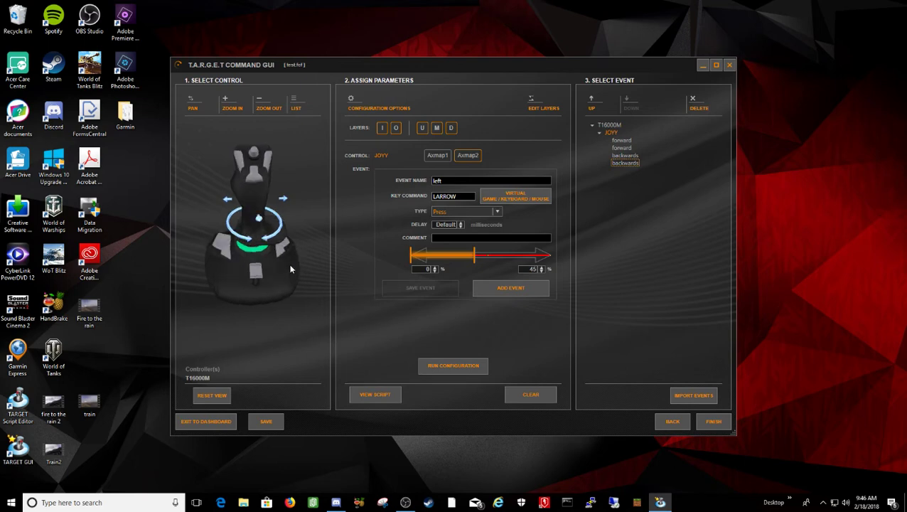
Select the JOYX axis and add a Pulse event "left" with the left arrow (LARROW) over its 0 to 30% range.
click(298, 104)
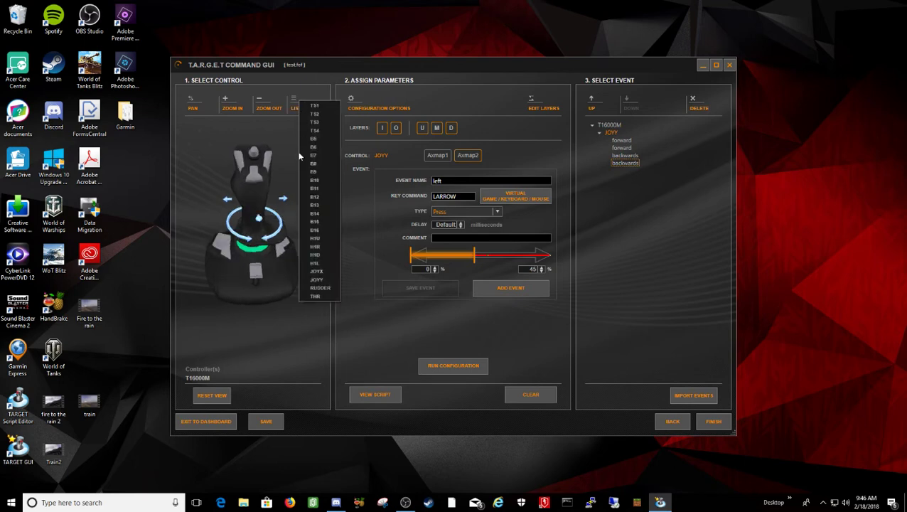
click(316, 272)
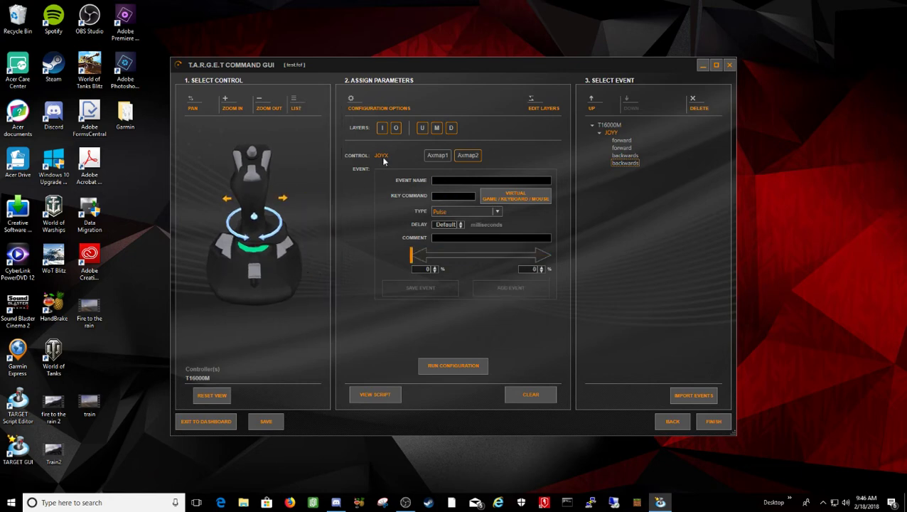
click(449, 182)
click(515, 196)
click(461, 260)
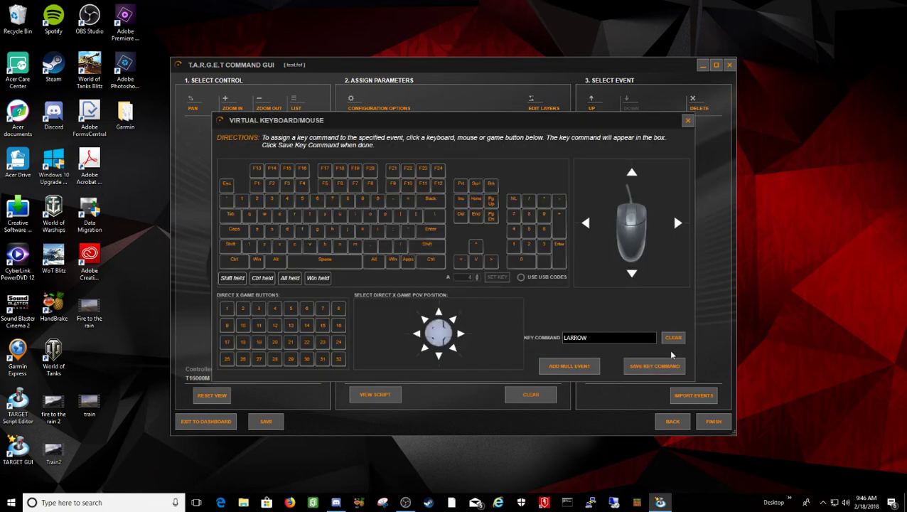
click(647, 366)
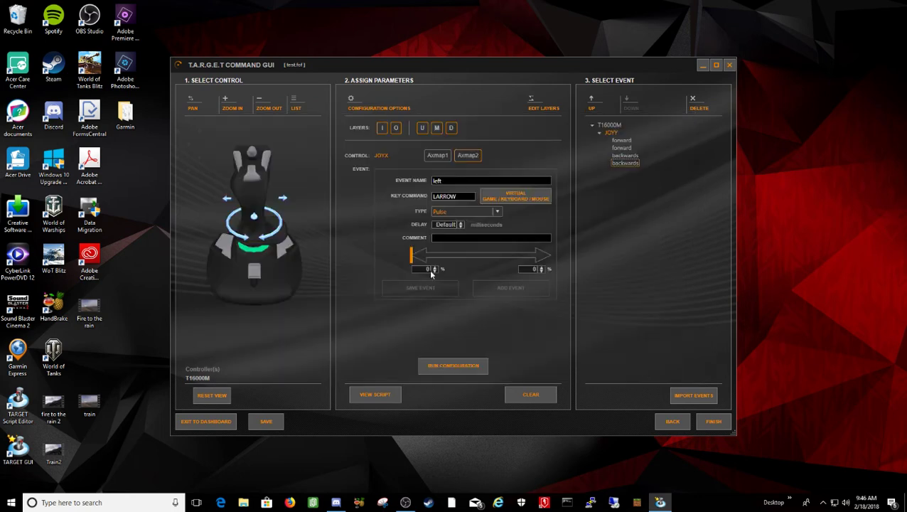
drag(411, 256, 456, 254)
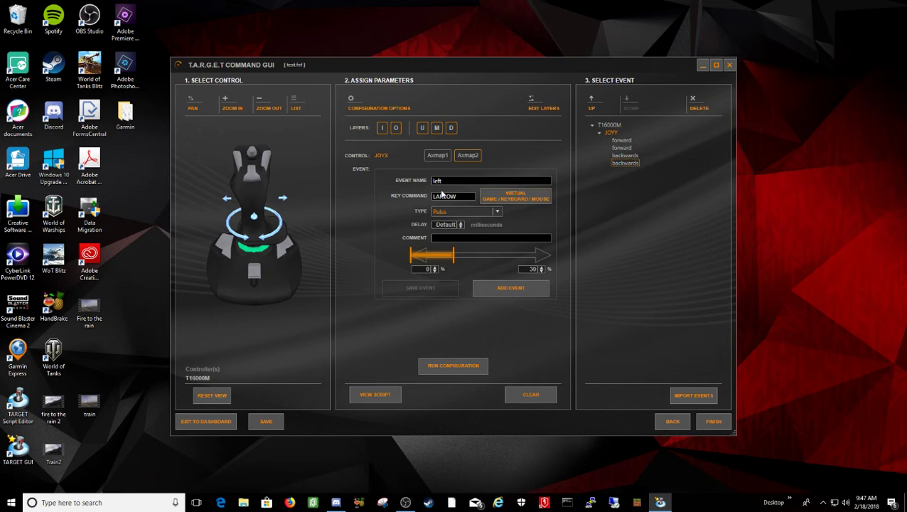
click(506, 292)
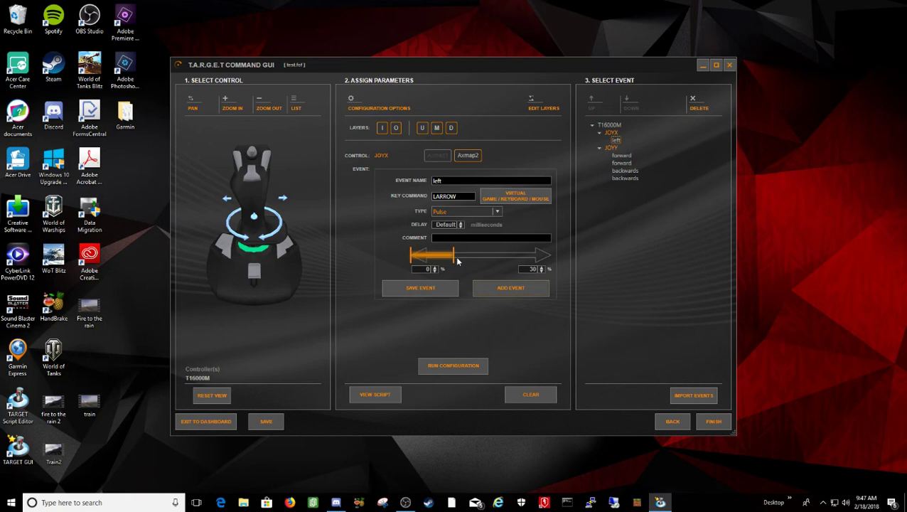
Add a second left event of type Release covering the 31 to 60% range of the JOYX axis.
click(497, 214)
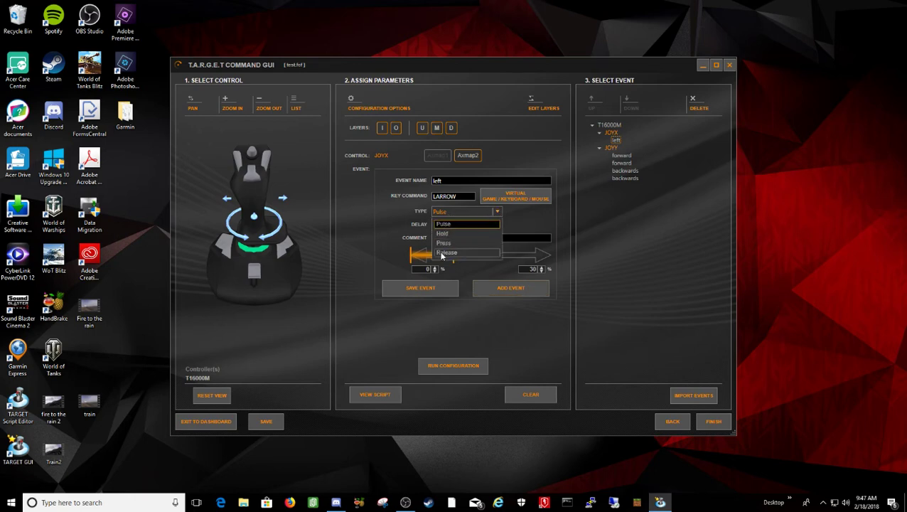
click(442, 255)
drag(454, 256, 498, 256)
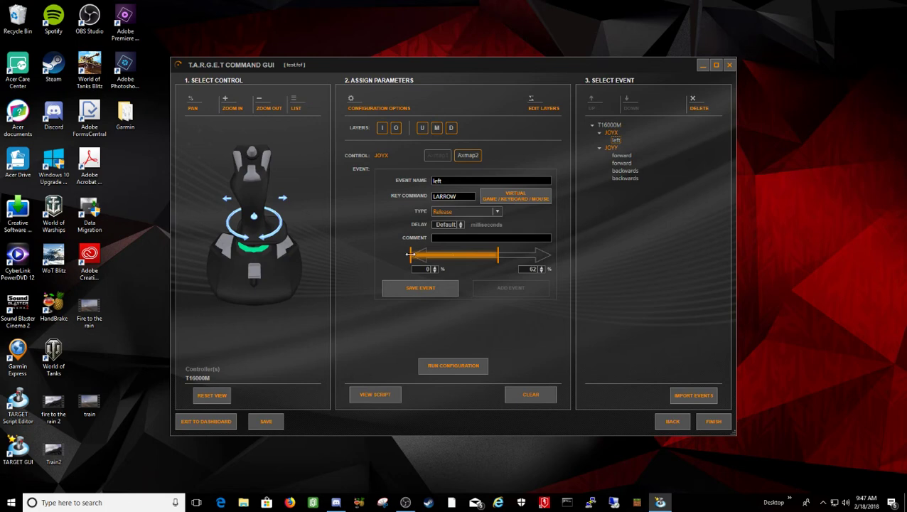
drag(412, 257, 457, 255)
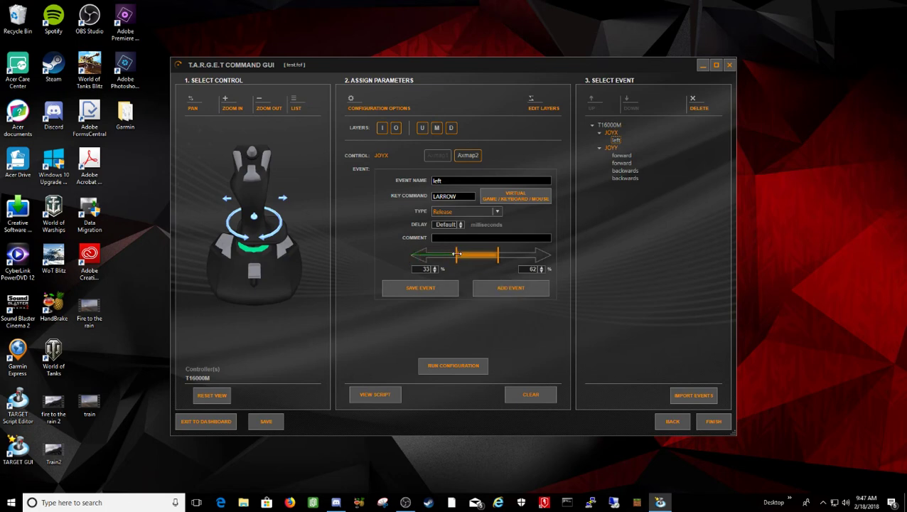
click(434, 267)
click(434, 270)
click(435, 270)
click(434, 271)
click(540, 271)
click(541, 271)
click(503, 292)
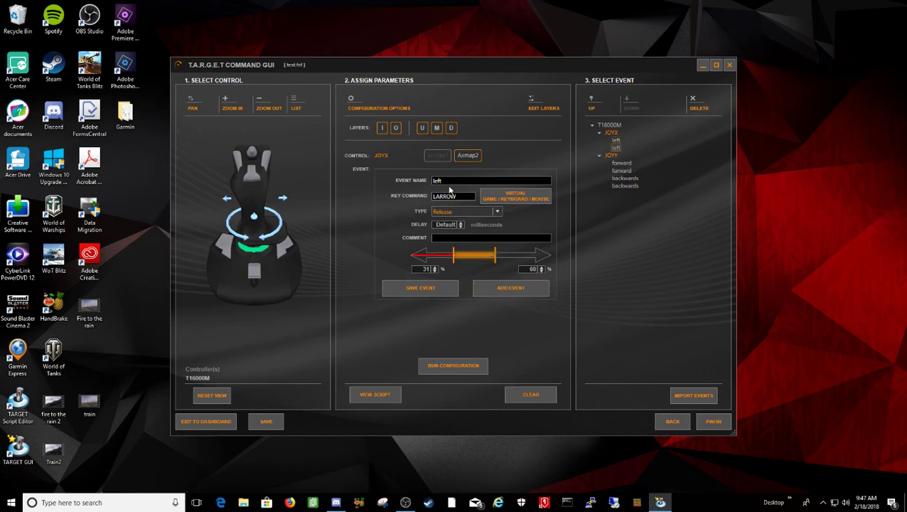
Change the event name to "Right" and assign the right arrow (RARROW) as its key command.
click(448, 183)
key(BackSpace)
key(BackSpace)
key(BackSpace)
key(BackSpace)
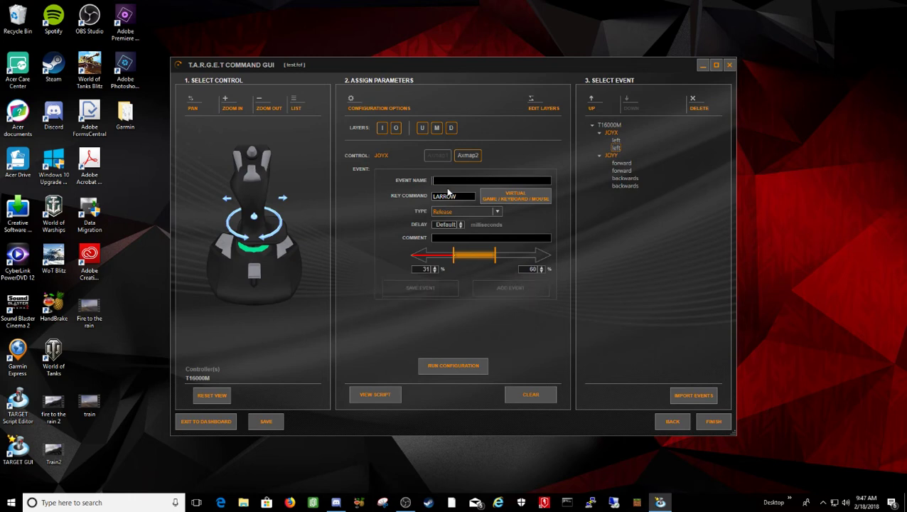
text(R)
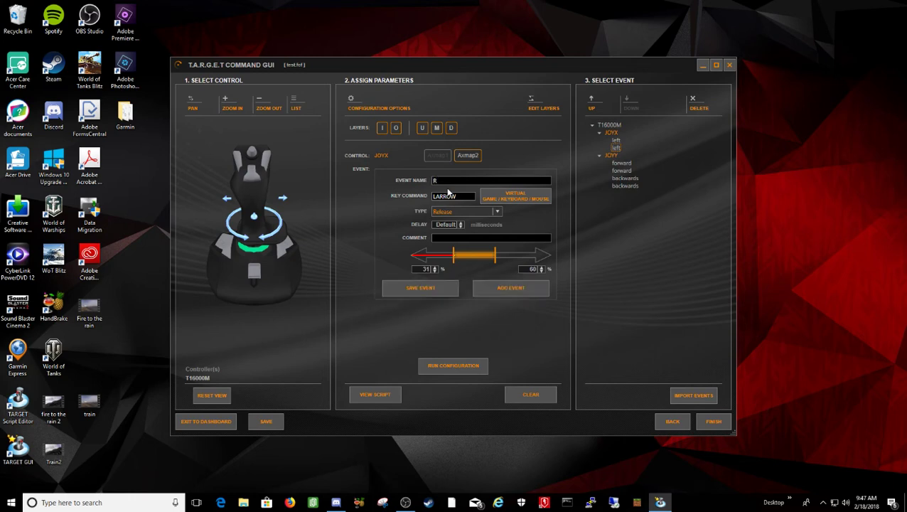
text(ight)
click(501, 199)
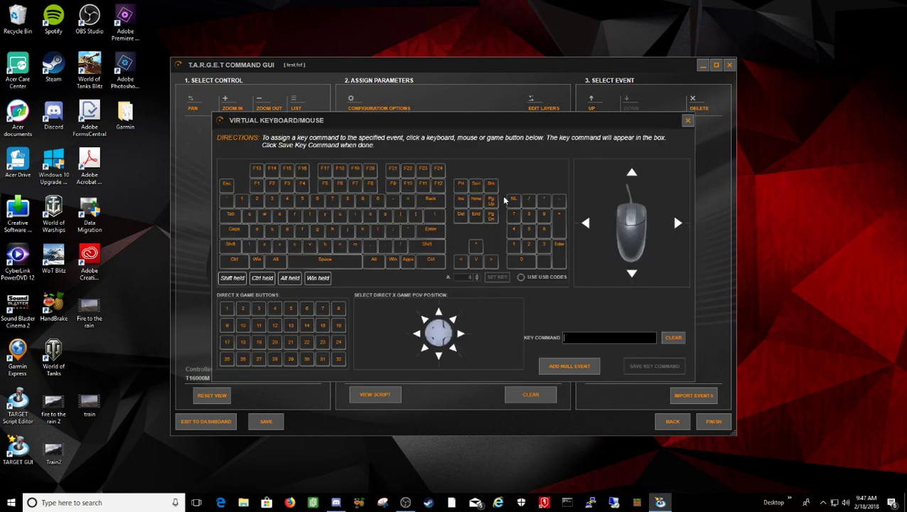
click(491, 262)
click(648, 366)
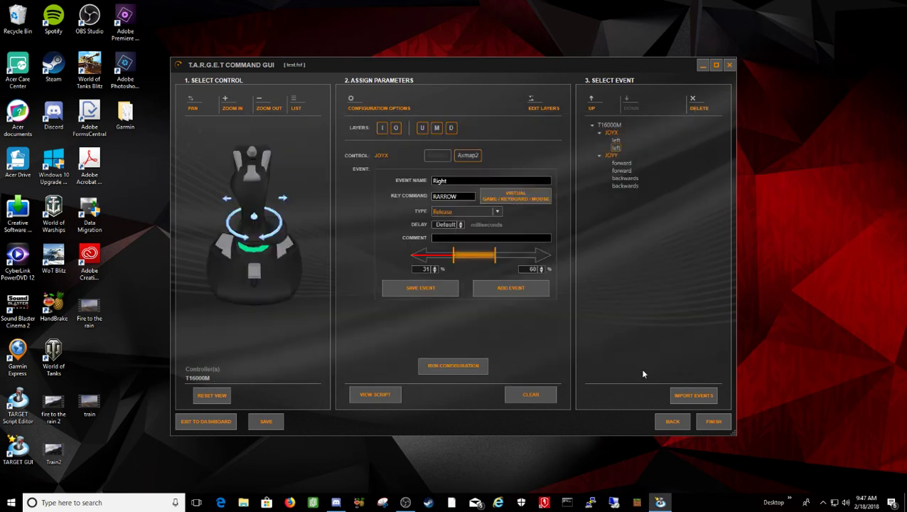
Add the Right event as type Press over the 60 to 100% range of the JOYX axis.
click(496, 212)
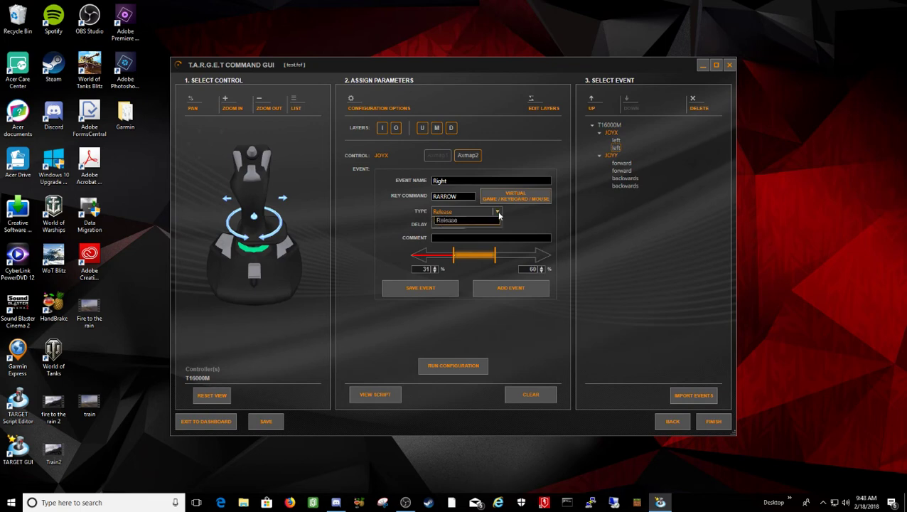
click(444, 243)
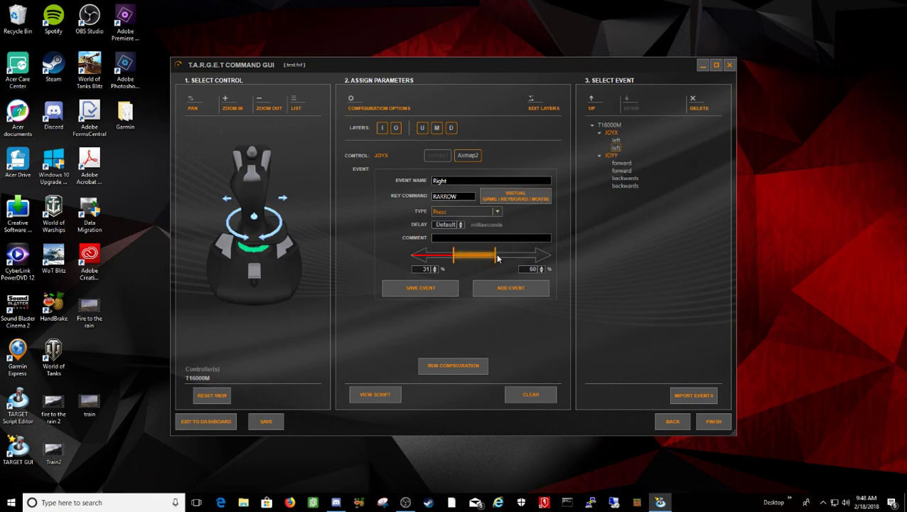
drag(495, 255, 559, 254)
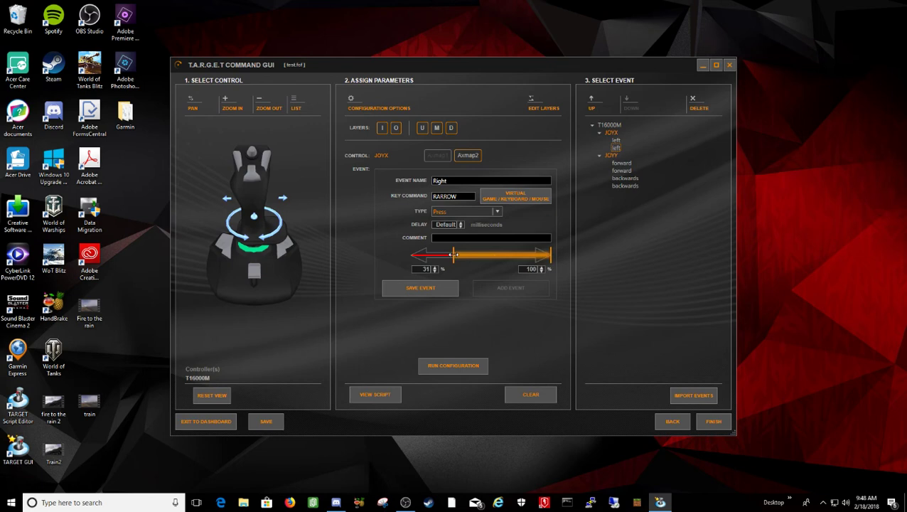
drag(453, 254, 496, 255)
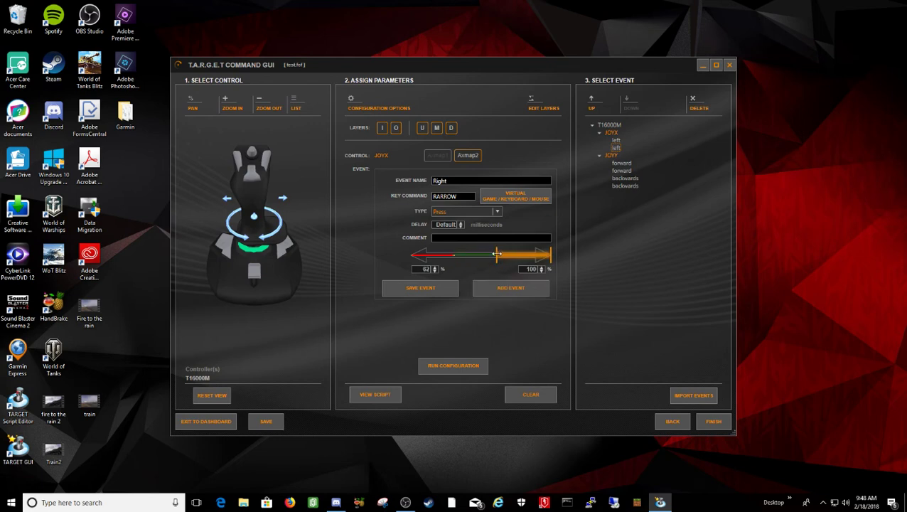
click(435, 271)
click(435, 271)
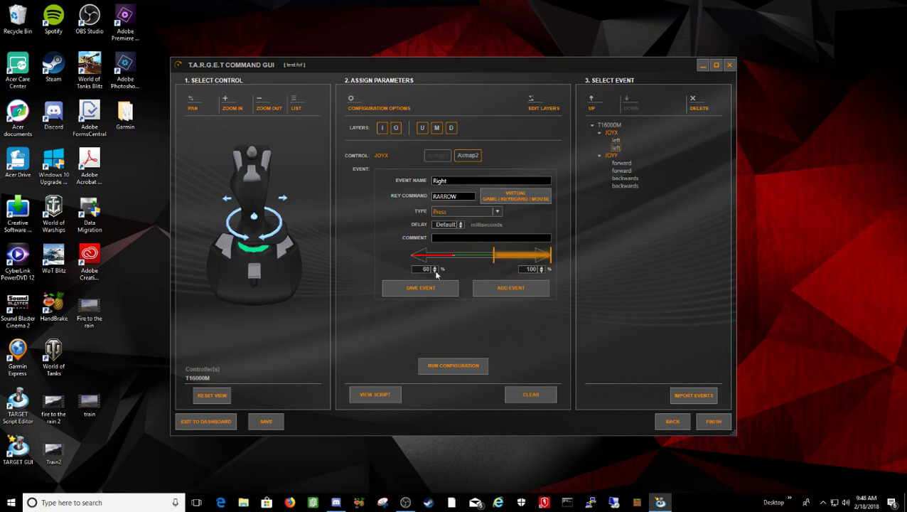
click(488, 294)
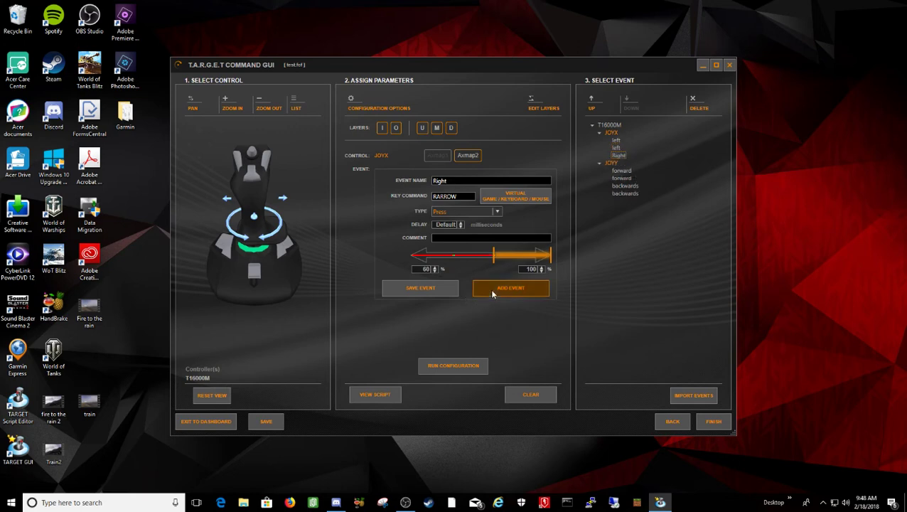
Add a second Right event of type Release covering the 31 to 60% range of the JOYX axis.
click(496, 212)
click(446, 253)
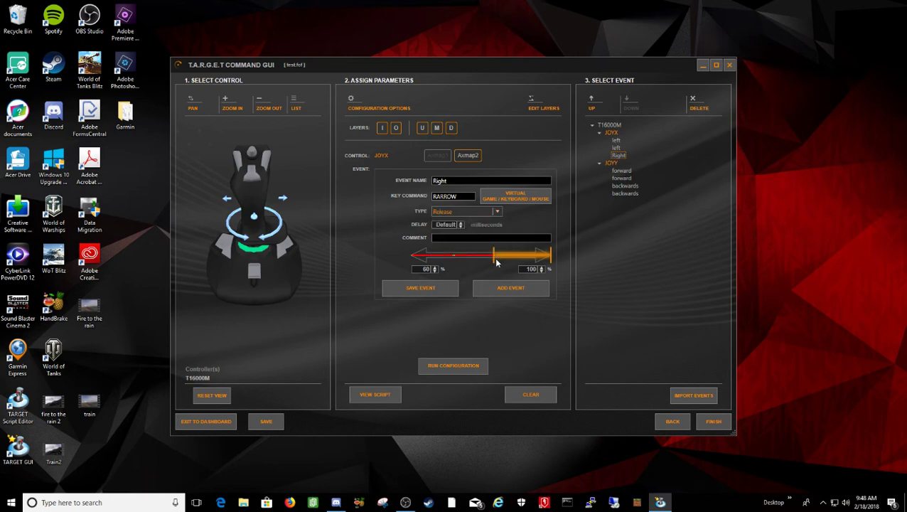
drag(493, 256, 453, 256)
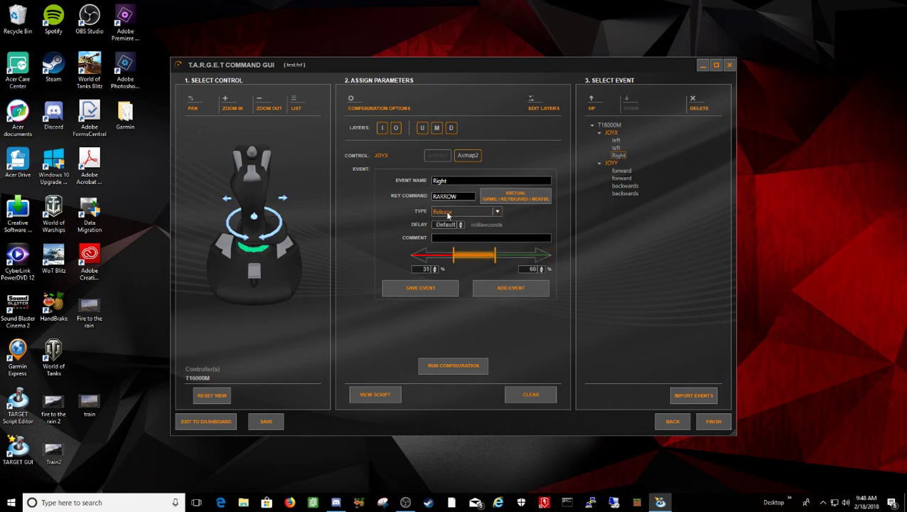
click(502, 289)
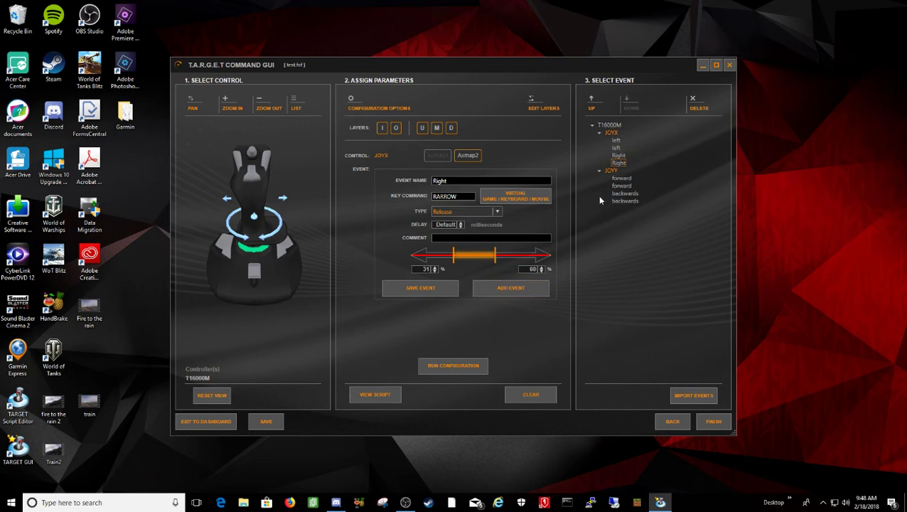
Select the TS1 trigger of the T16000M as the control for new events.
click(296, 105)
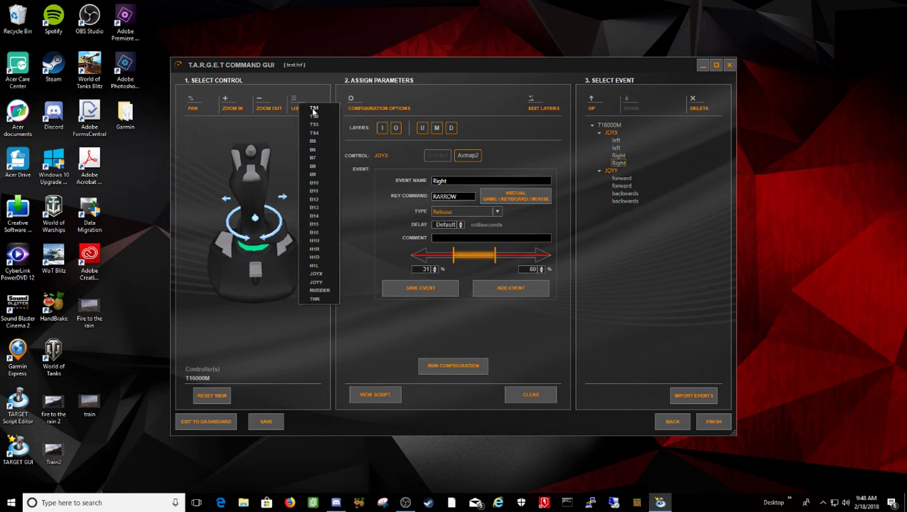
drag(296, 149, 259, 214)
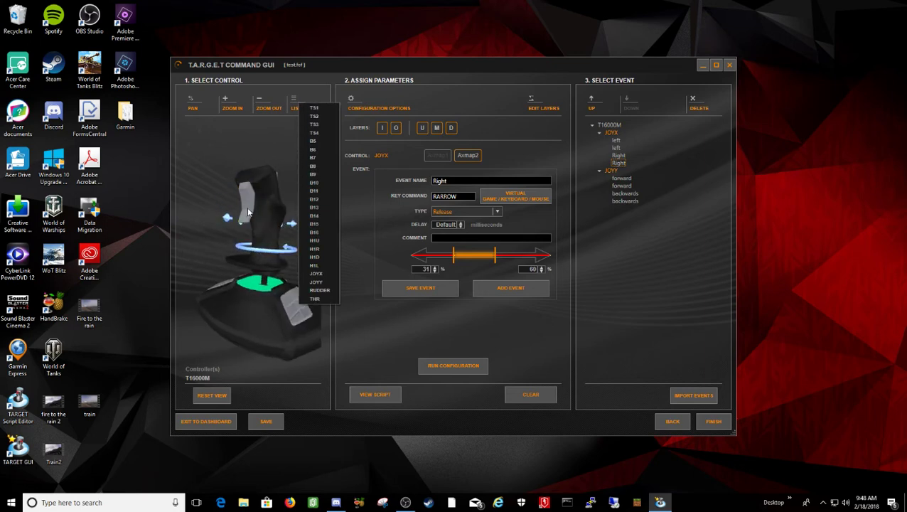
click(315, 117)
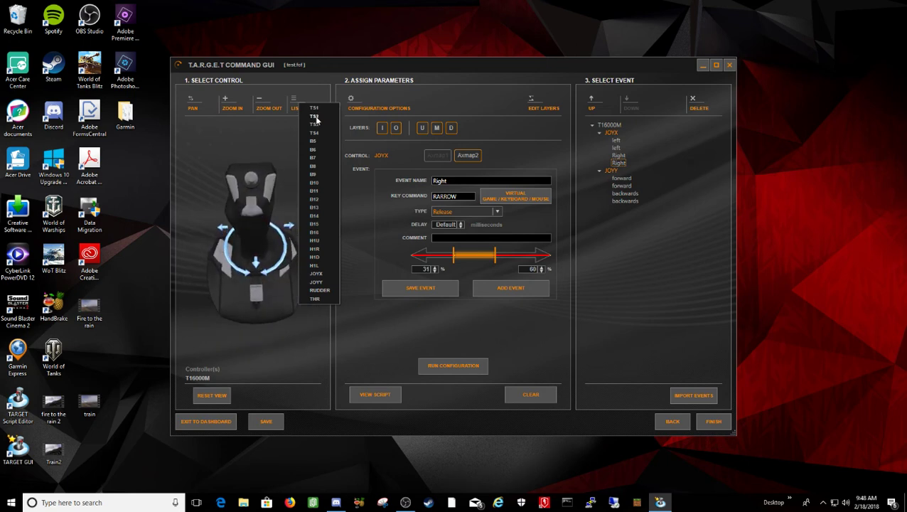
click(316, 109)
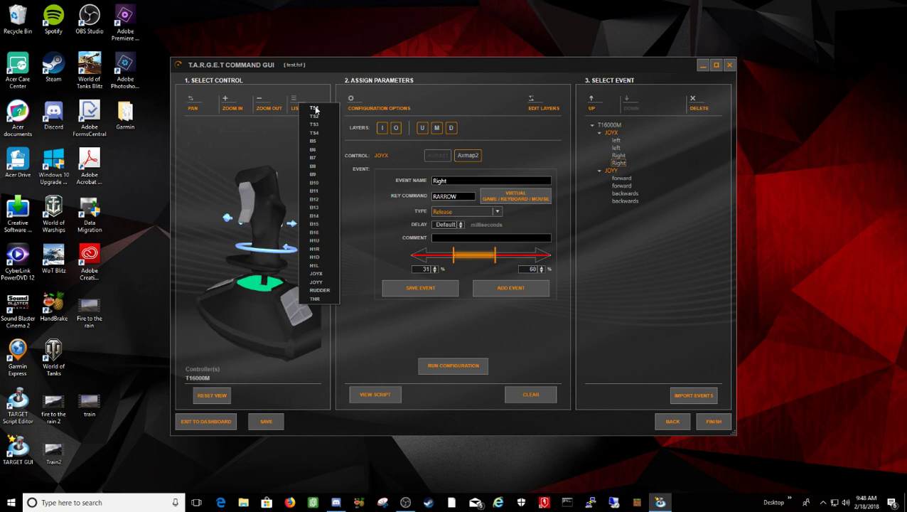
click(316, 109)
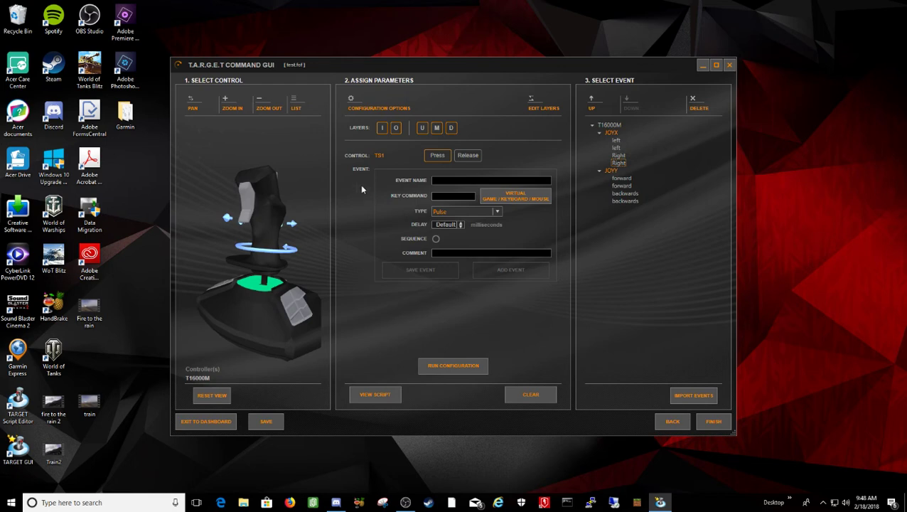
Name the TS1 event "fire control" and assign numpad 6 (KP6) as its key command.
text(fire)
text(control)
click(500, 199)
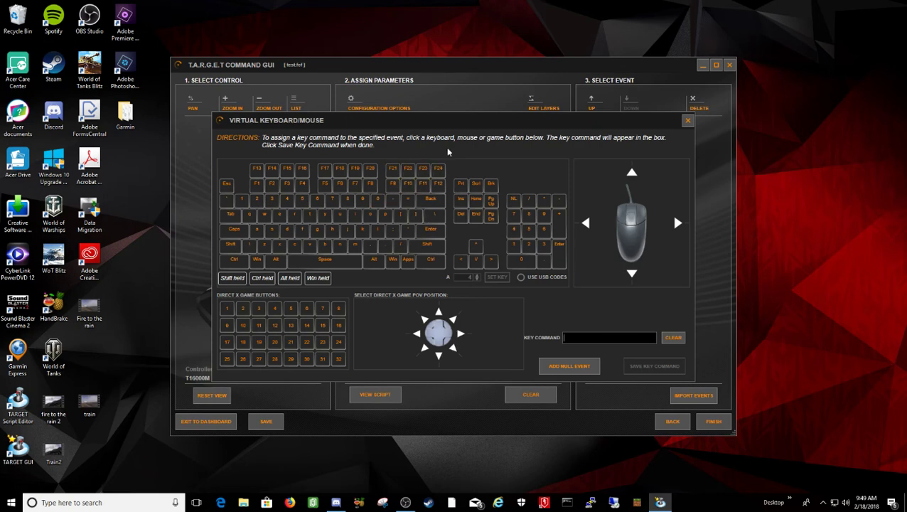
click(545, 235)
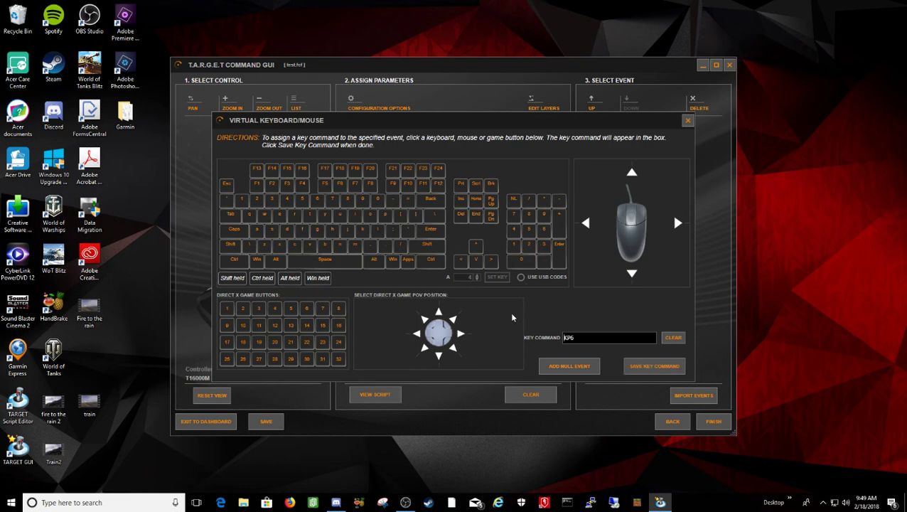
click(641, 372)
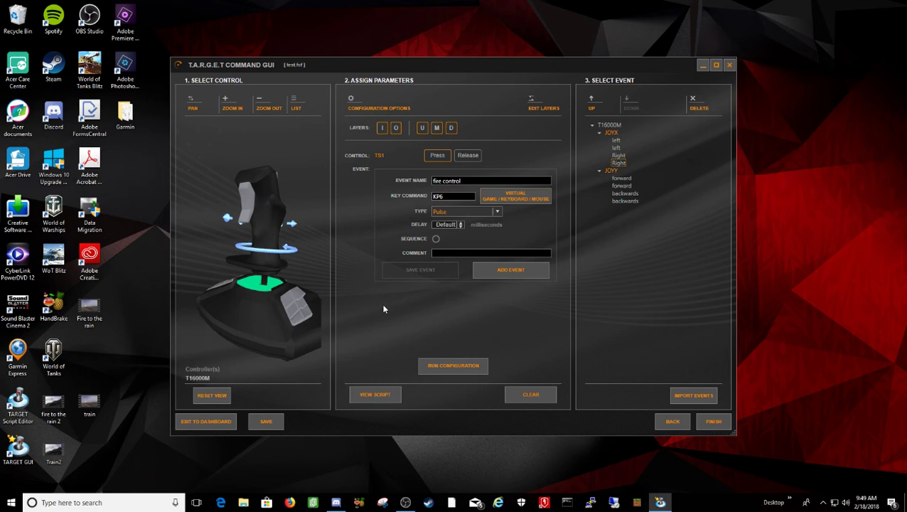
Add the fire control event to TS1 as type Press.
click(500, 212)
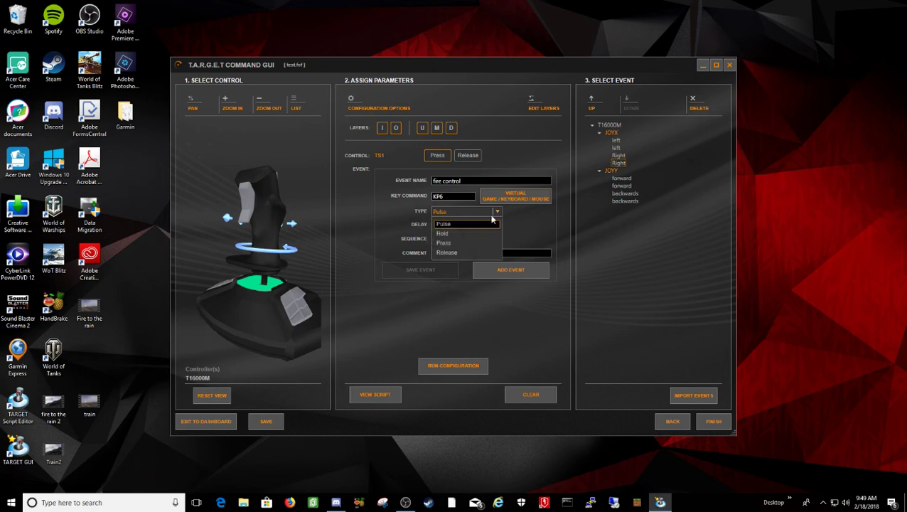
click(444, 244)
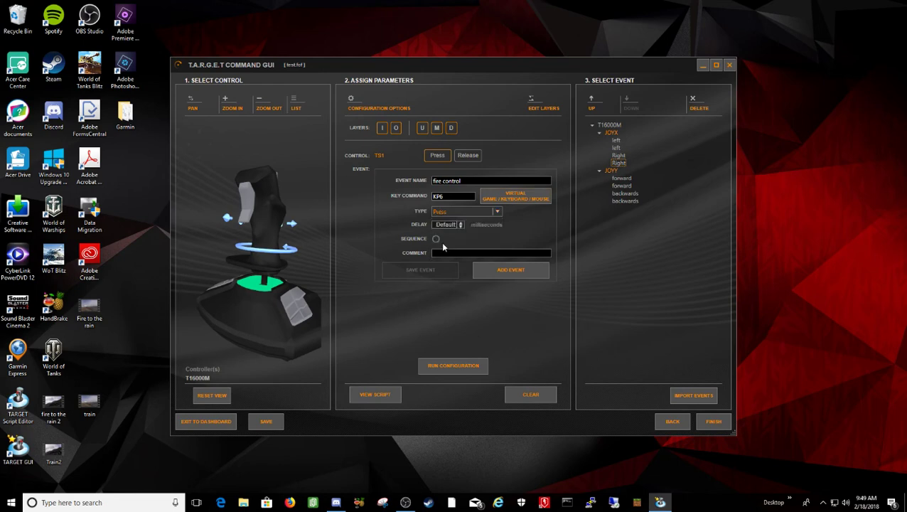
click(503, 271)
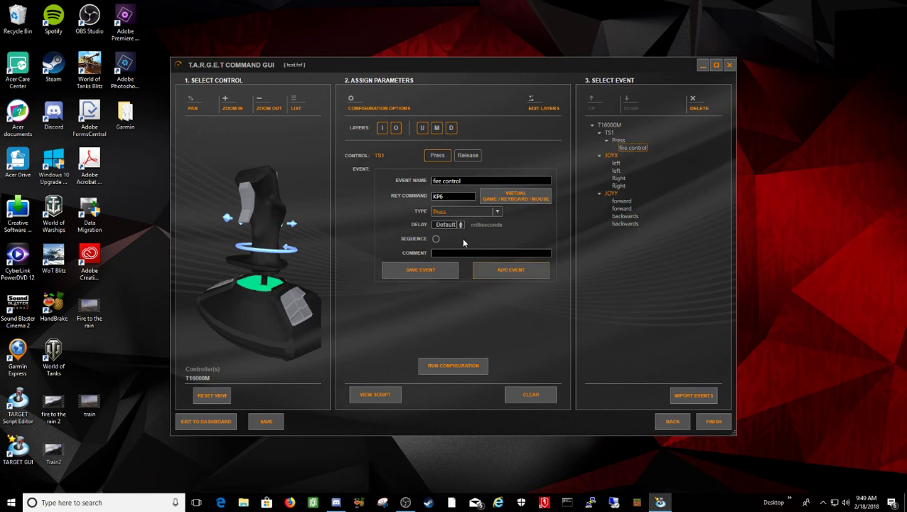
Add a second fire control event to TS1 of type Release with a delay of 200 milliseconds.
click(497, 211)
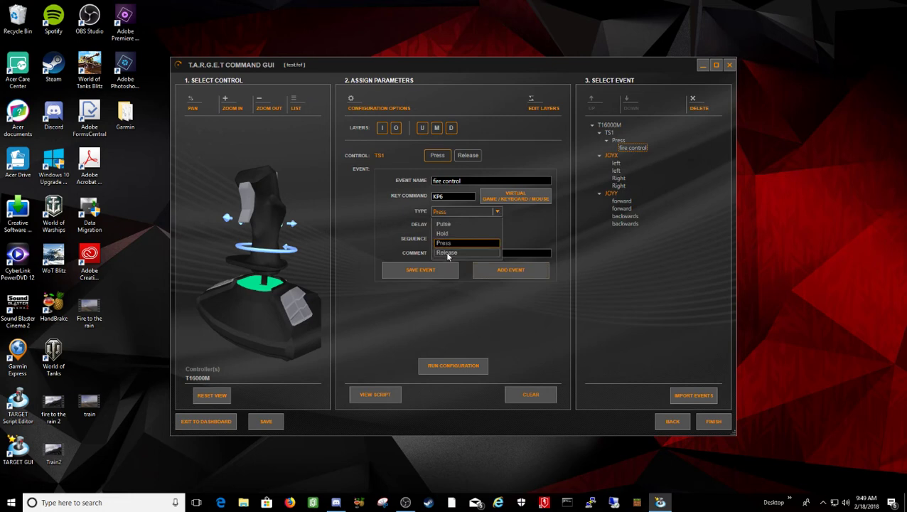
click(448, 253)
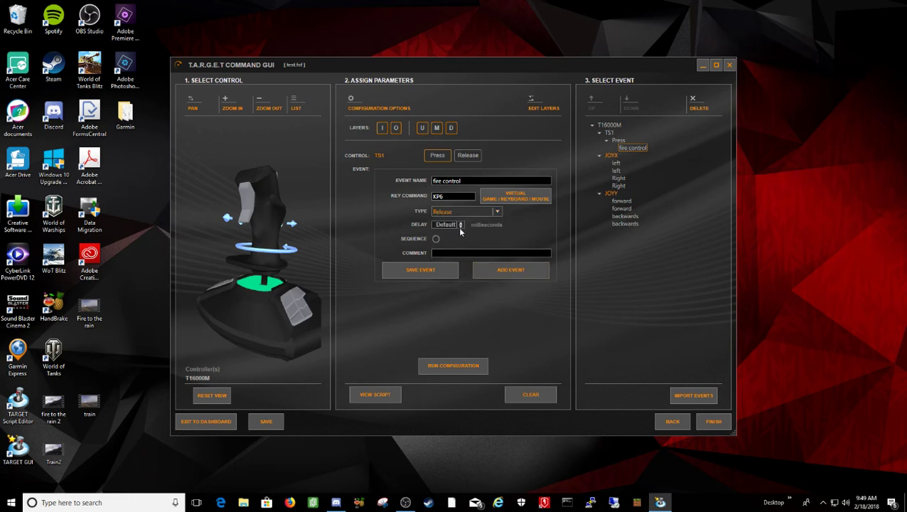
click(459, 227)
click(502, 275)
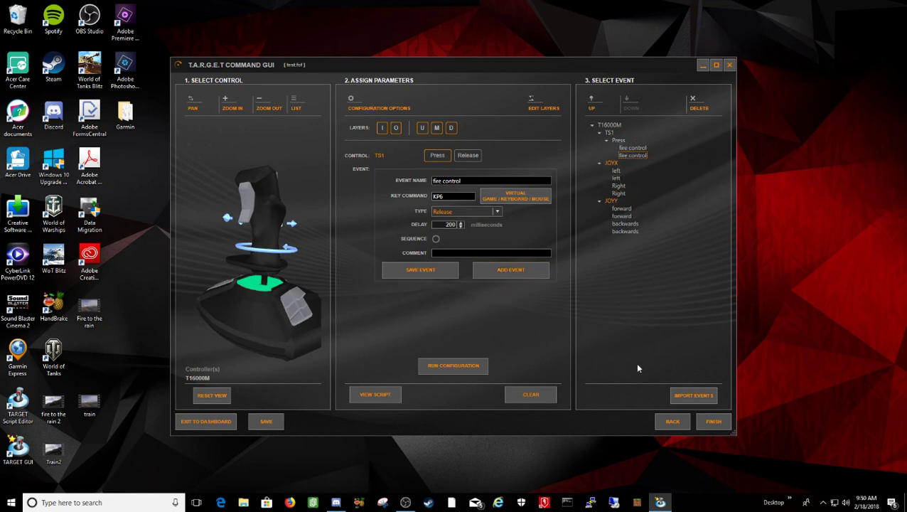
Run the configuration and test the KP6 fire control command three times in the Event Tester.
click(449, 366)
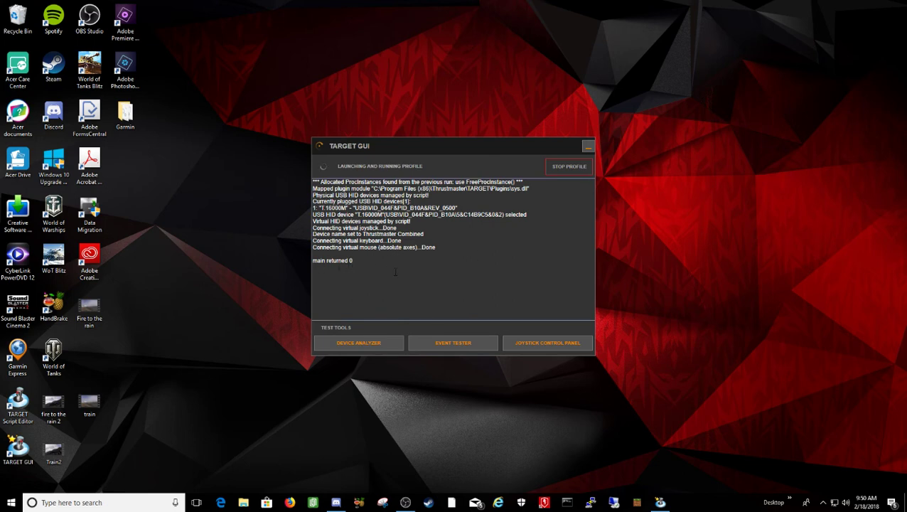
click(434, 341)
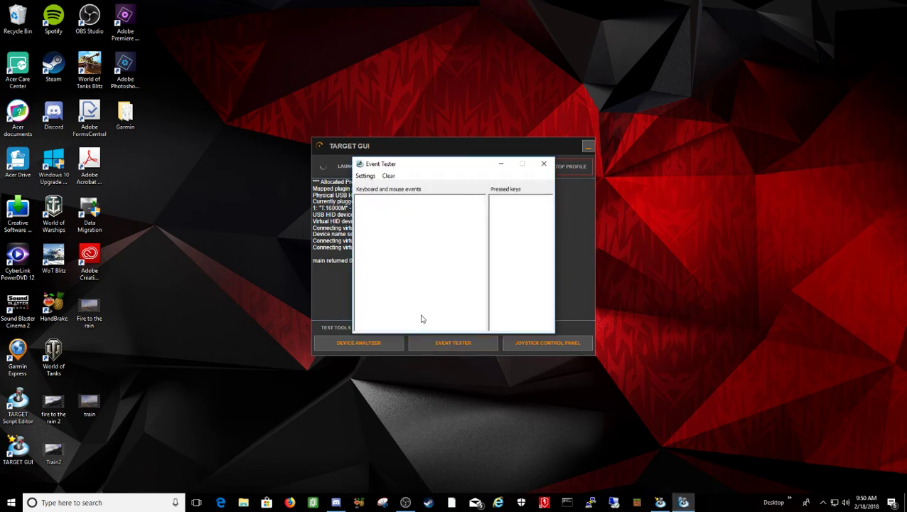
key(KP_6)
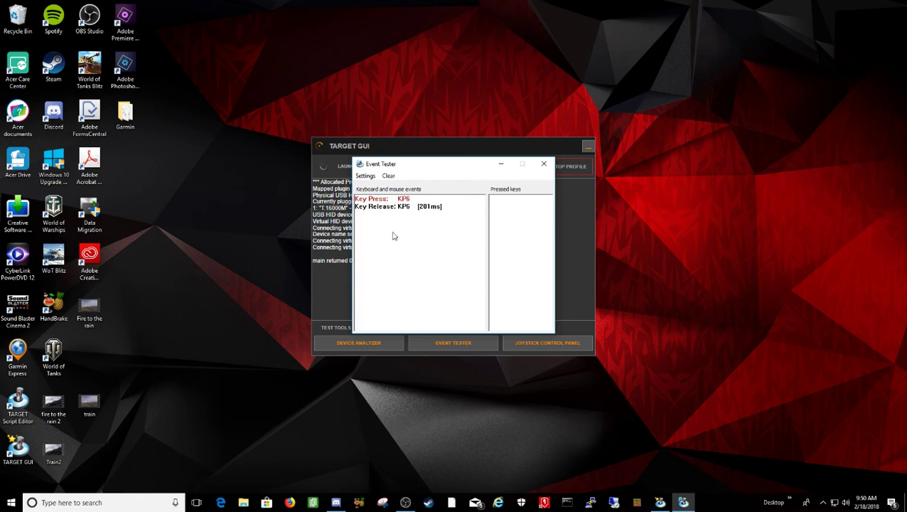
key(KP_6)
key(KP_6)
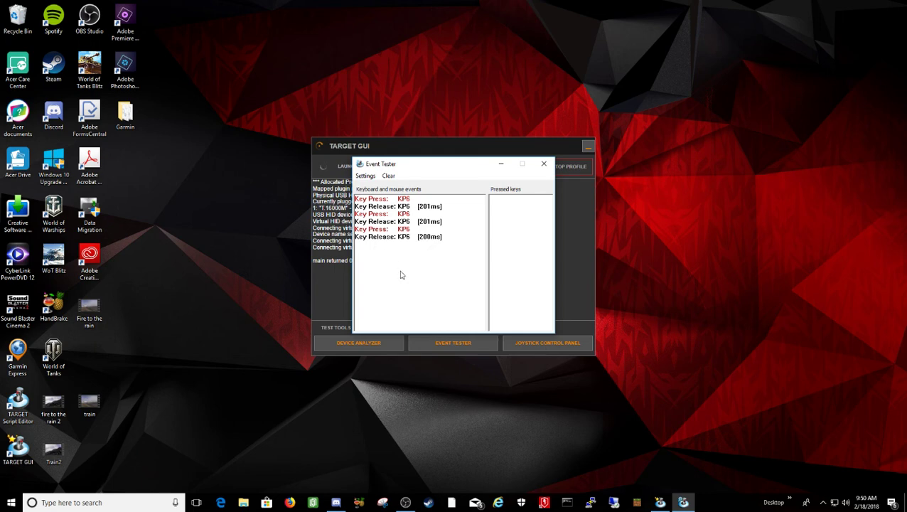
Test the left, right, up and down arrow commands and KP6 once more in the Event Tester.
key(Left)
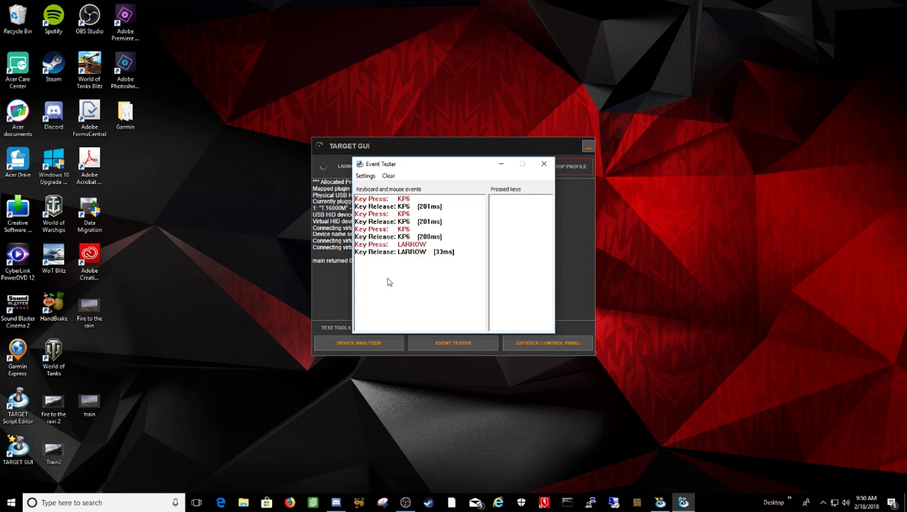
key(Right)
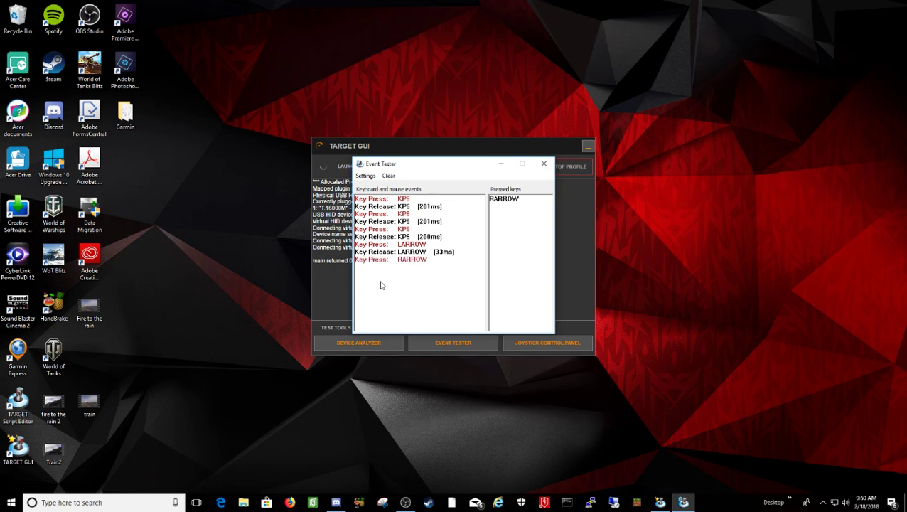
key(Up)
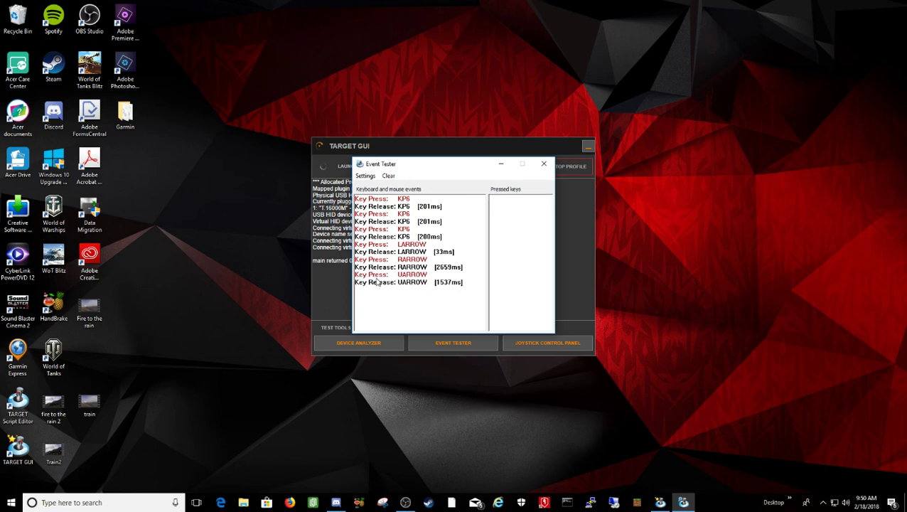
key(Down)
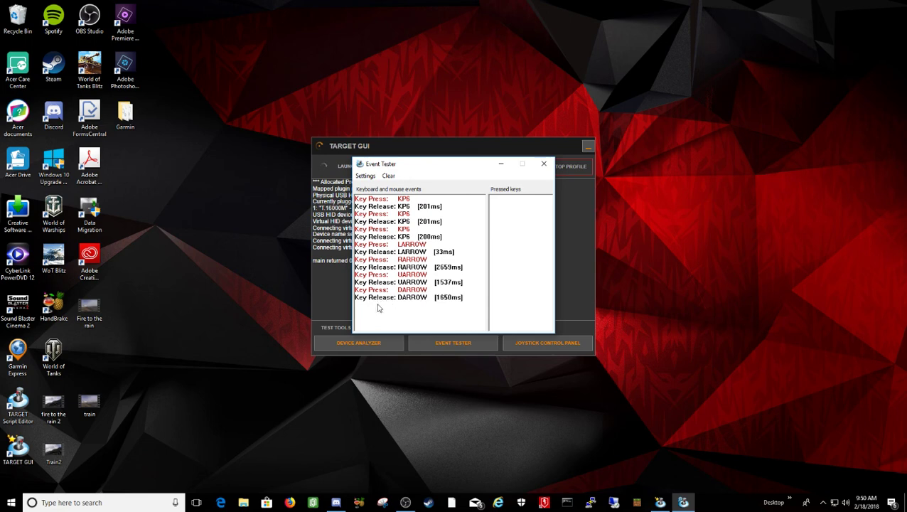
key(KP_6)
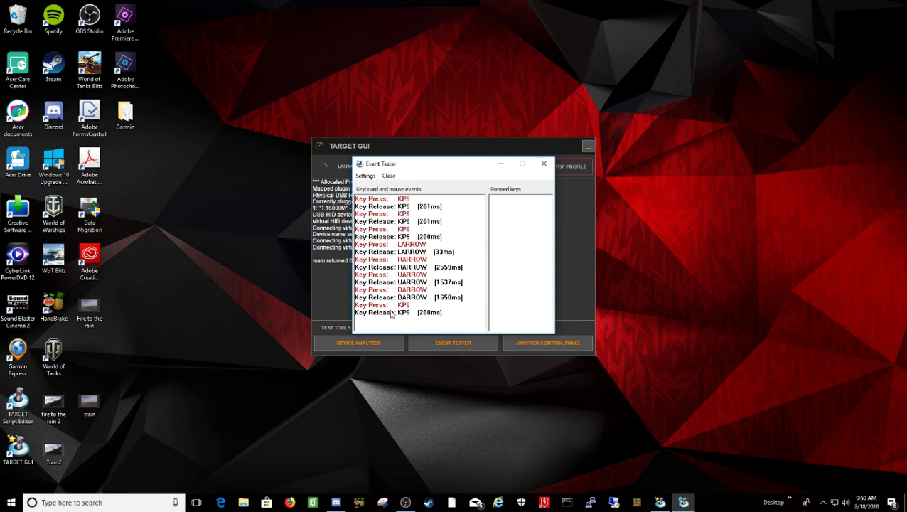
End the test run by closing the Event Tester and stopping the profile, and exit the finished test configuration.
click(544, 165)
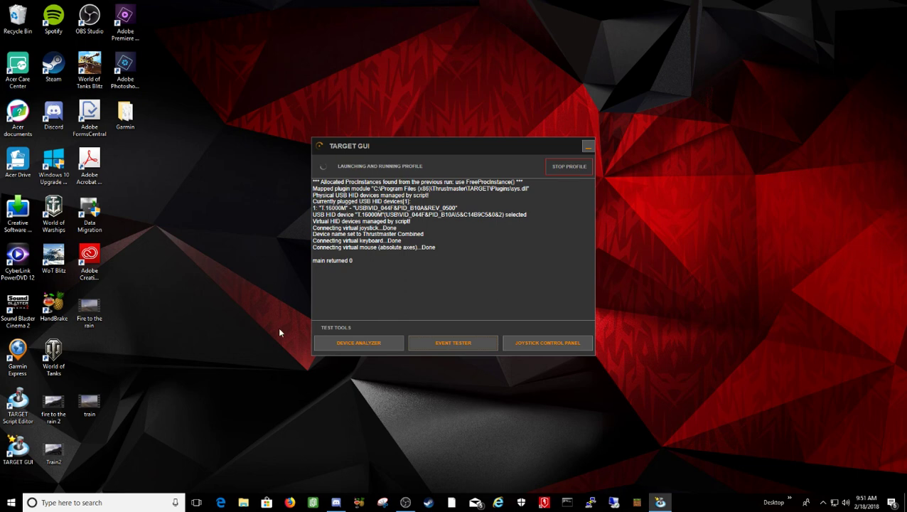
click(569, 168)
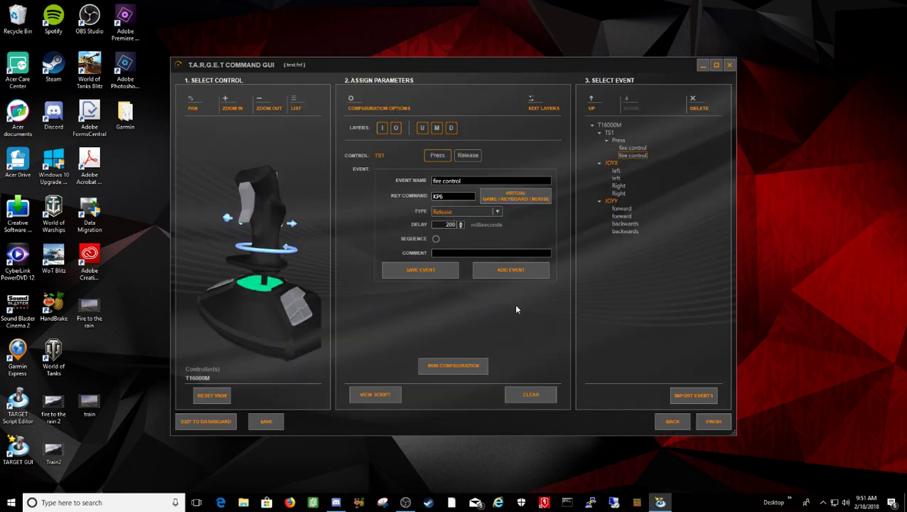
click(711, 424)
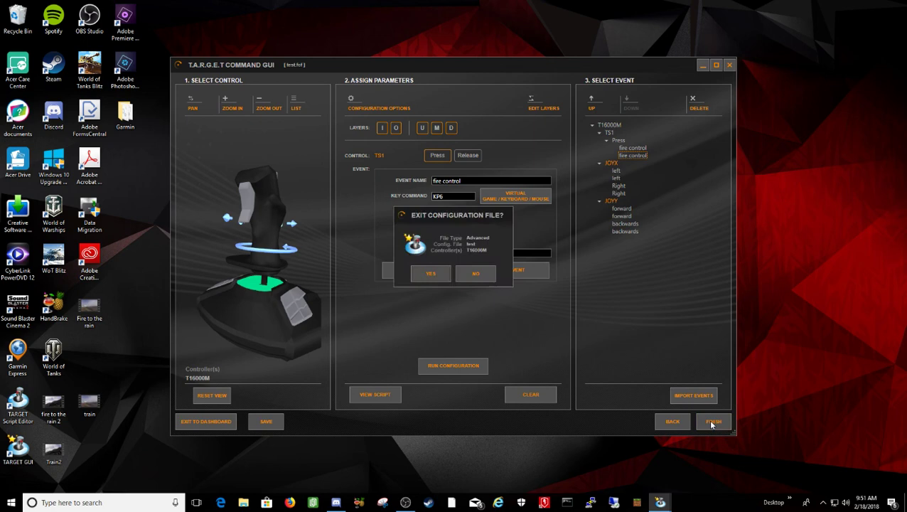
click(433, 273)
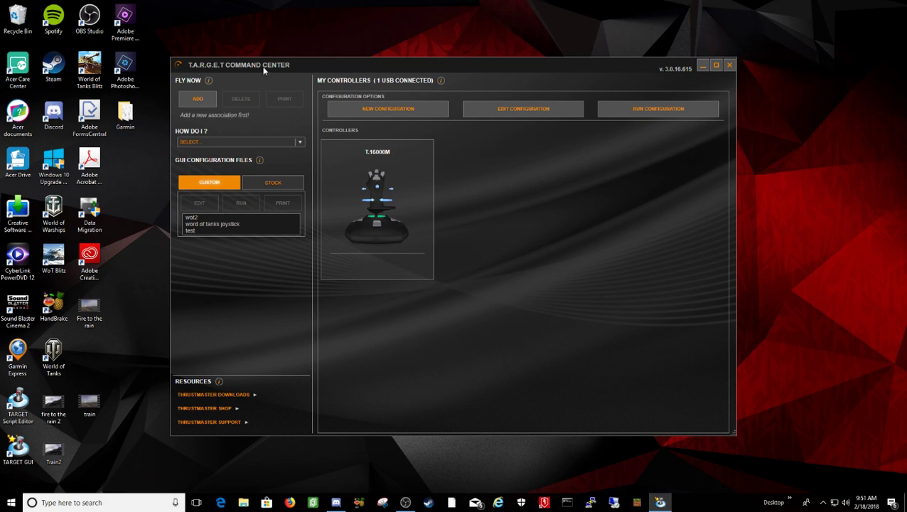
Run the "test" configuration from the custom configuration files and stop its profile.
click(190, 232)
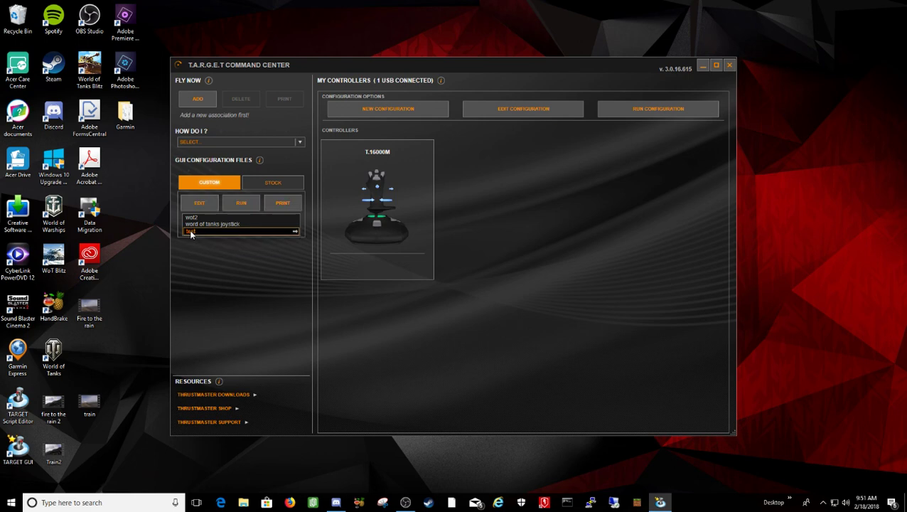
click(241, 203)
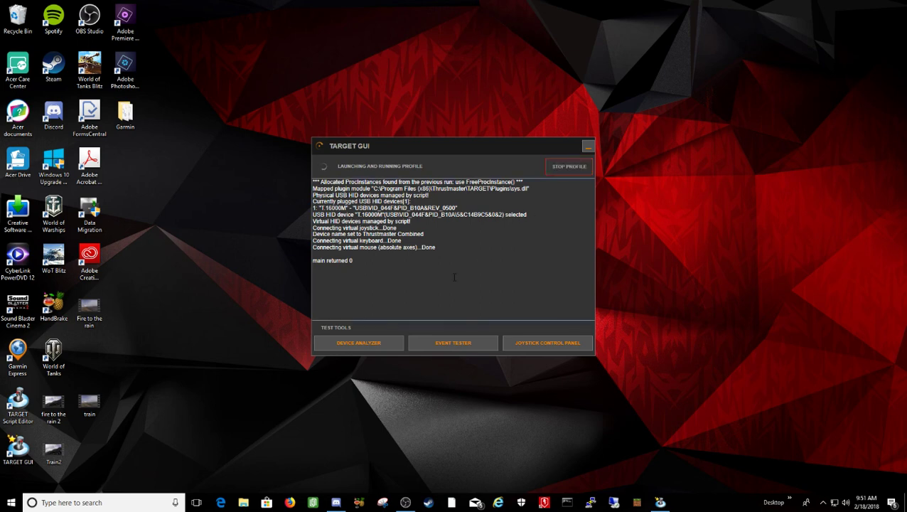
click(572, 167)
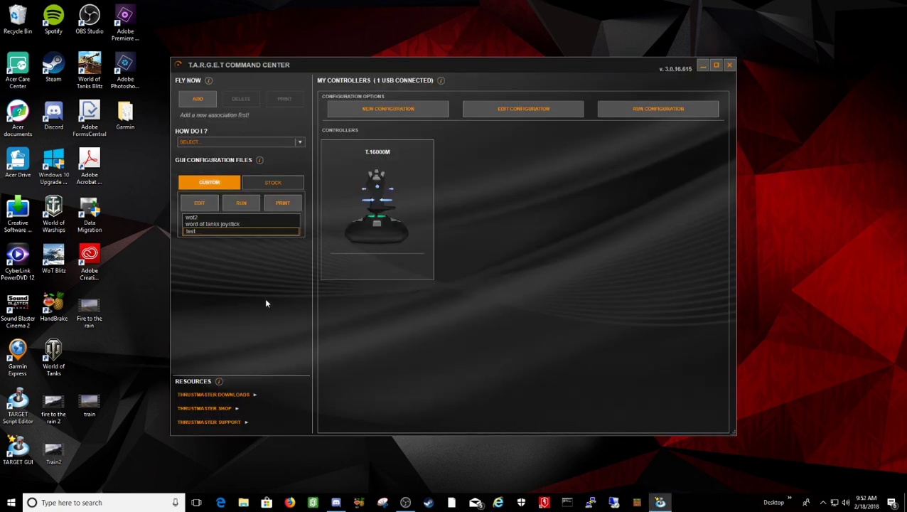